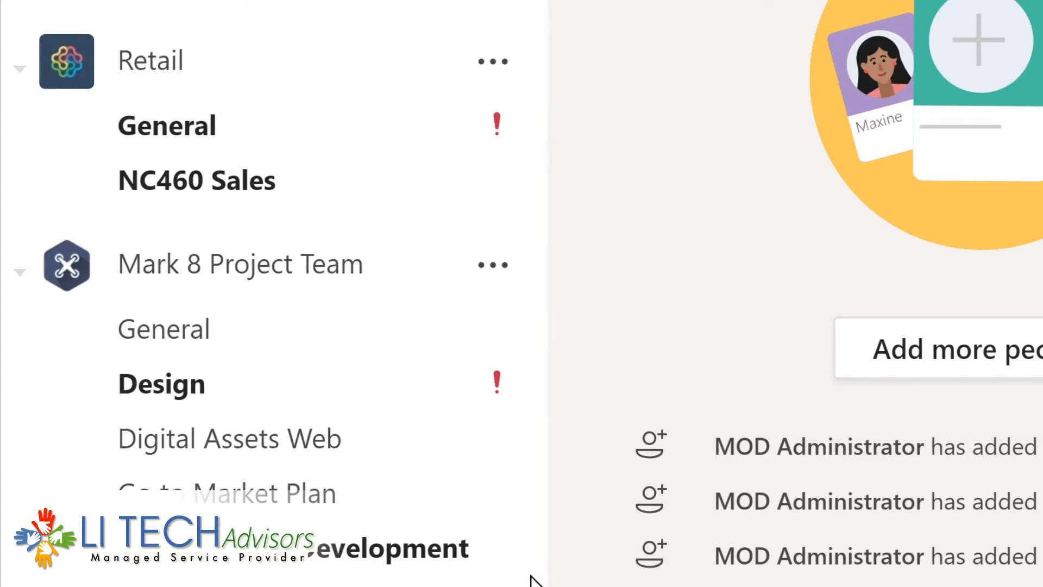
Open the Monthly Reports channel of the Sales and Marketing team.
scroll(531, 577, "down", 3)
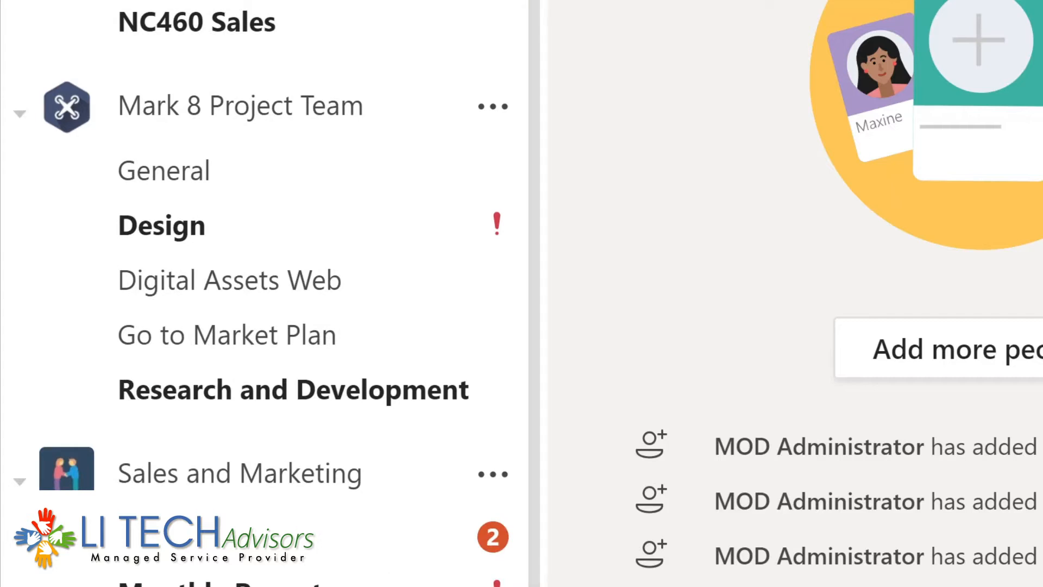
scroll(559, 499, "down", 4)
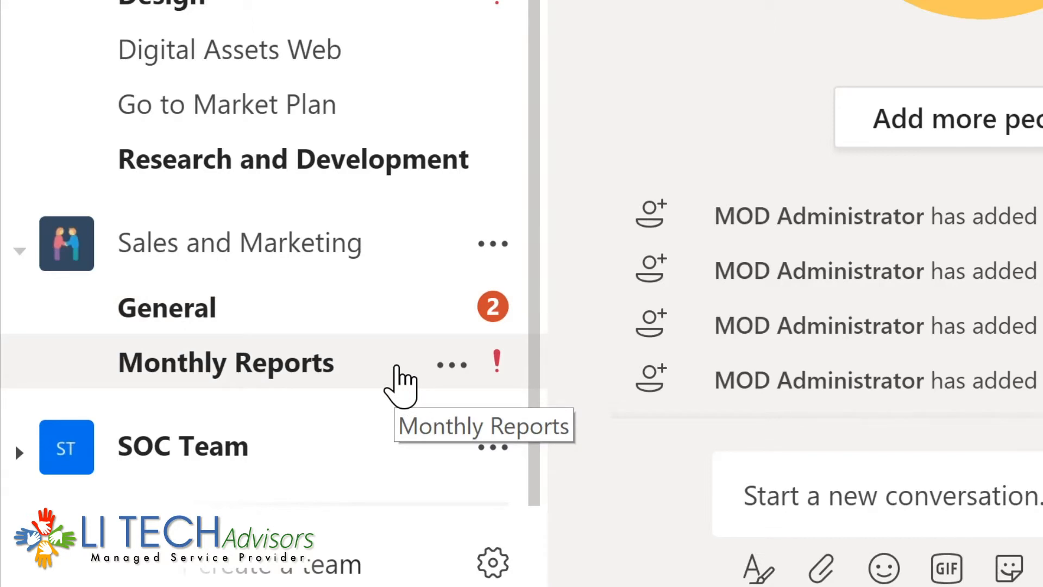
left_click(396, 364)
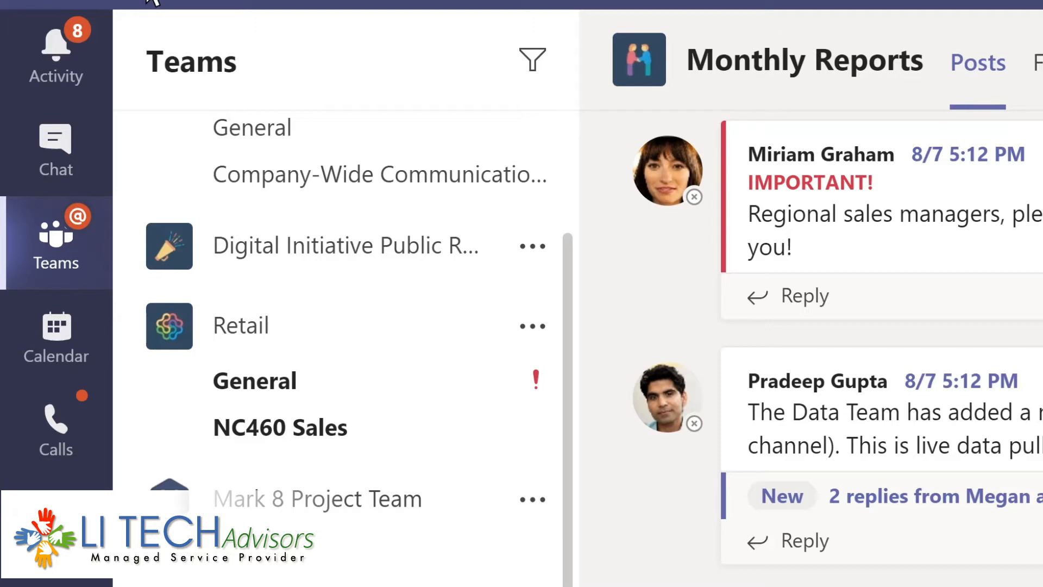
Open the activity feed and filter its notifications by "marketing".
left_click(78, 73)
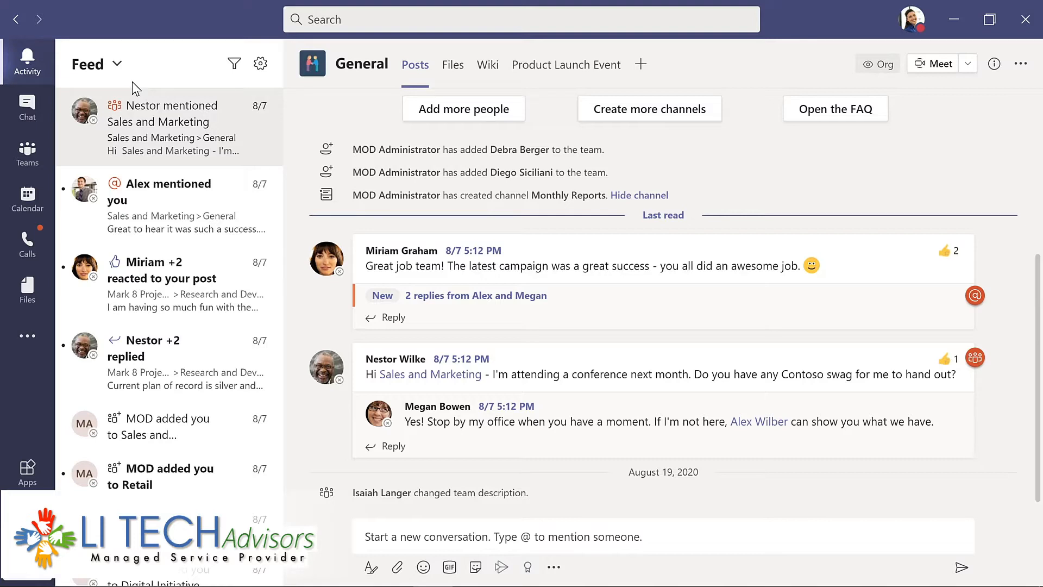
left_click(235, 65)
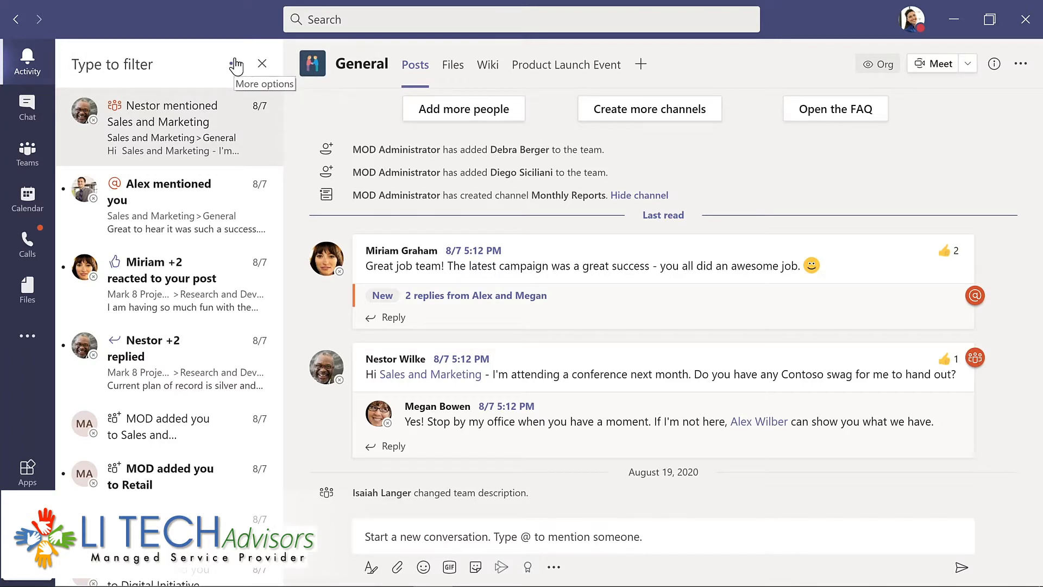
type("ma")
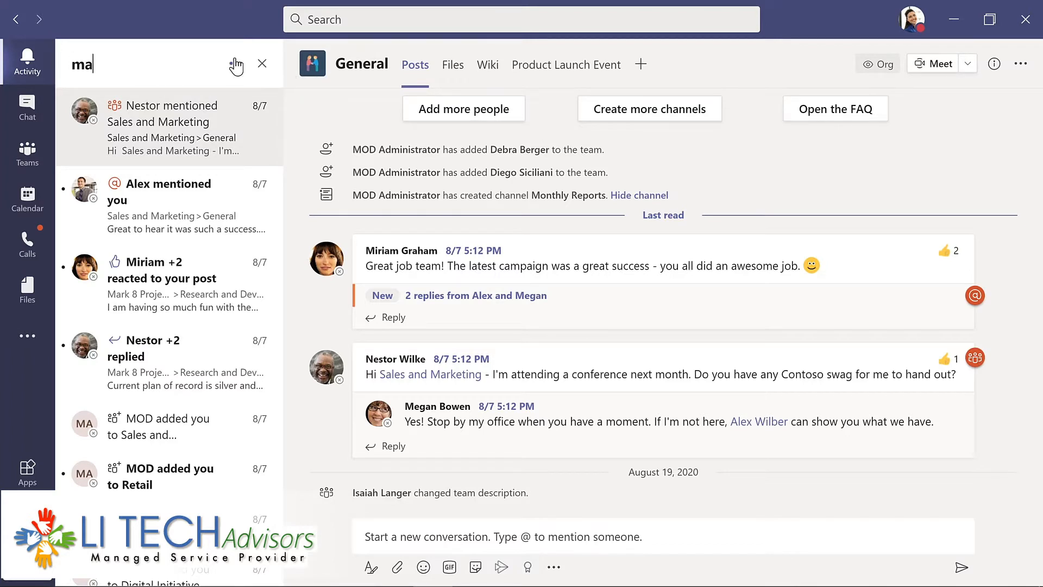
type("rketing")
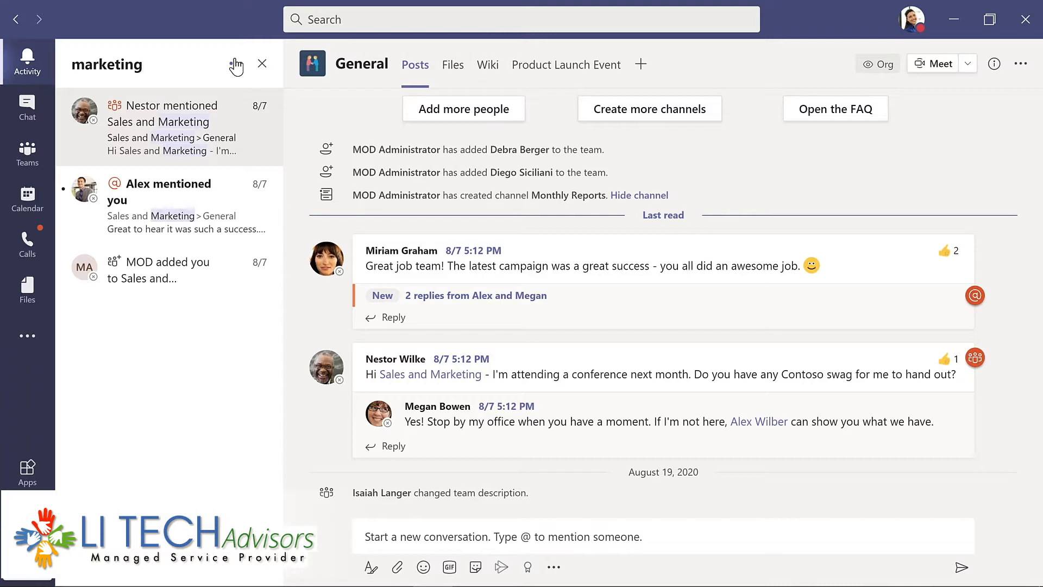
Look through the Chat, Calendar, Calls, Files and Apps areas and the profile's account options.
left_click(43, 115)
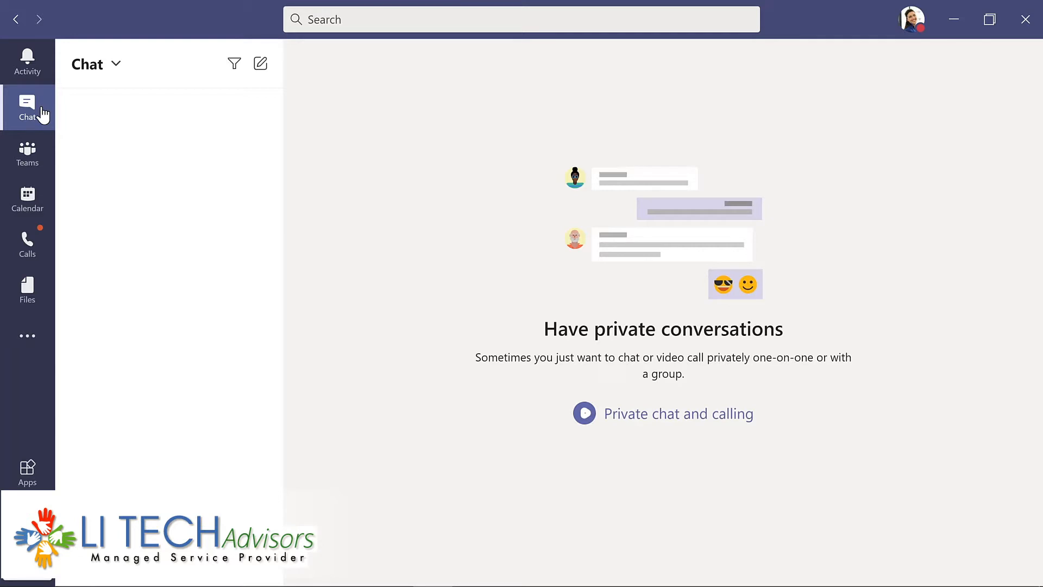
left_click(49, 201)
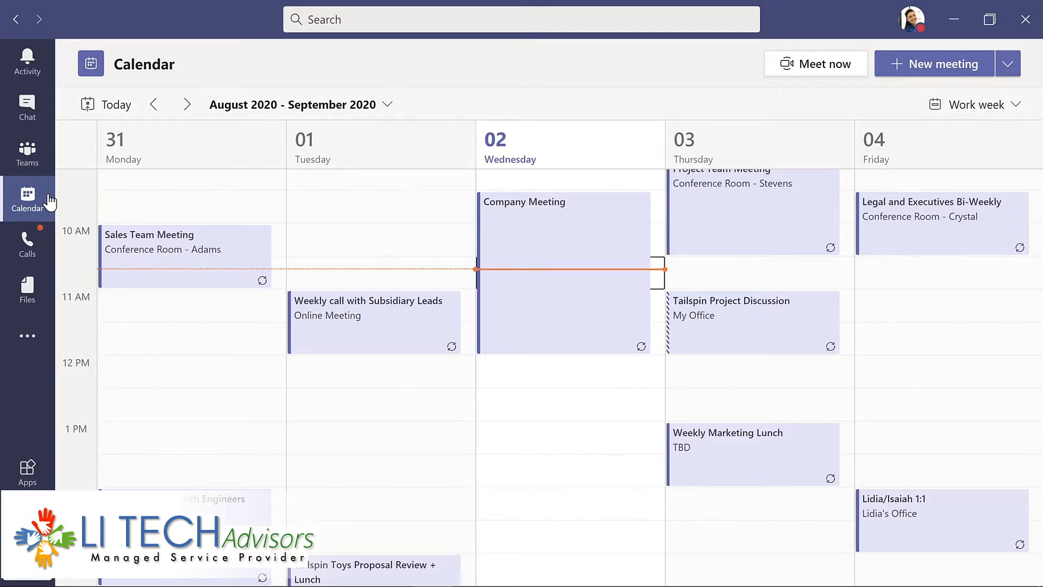
left_click(35, 251)
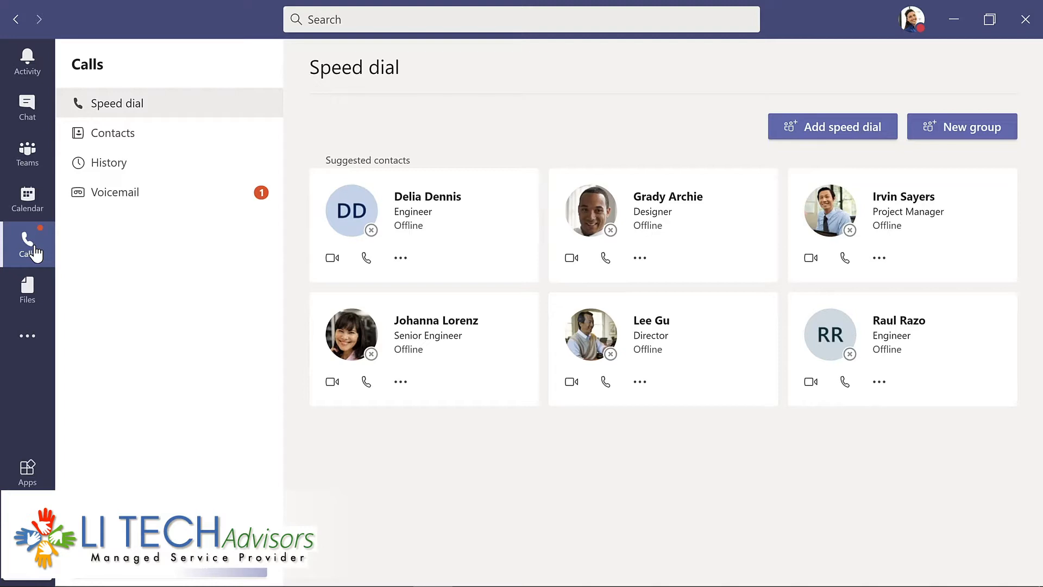
left_click(38, 288)
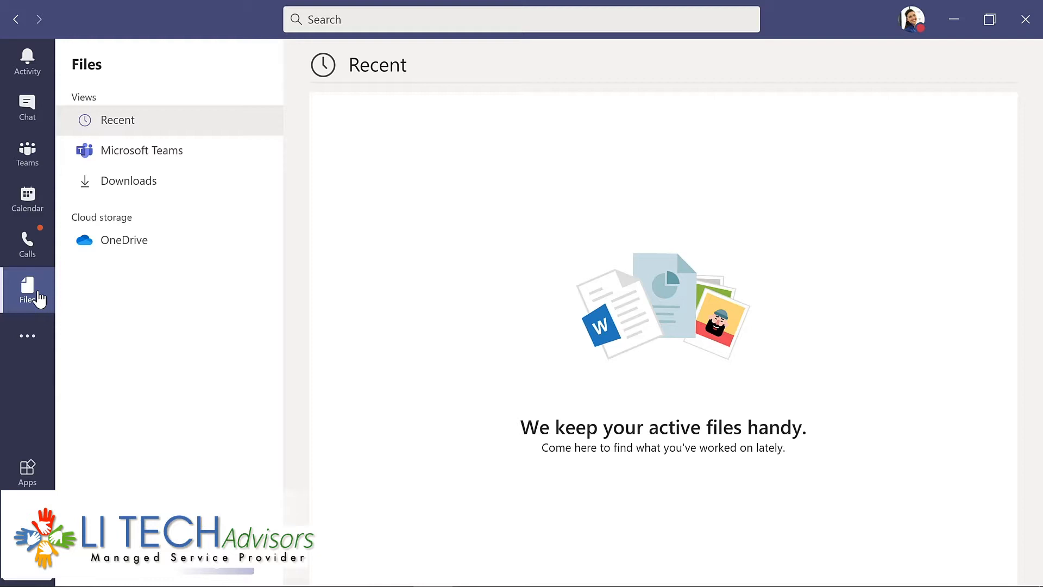
left_click(28, 473)
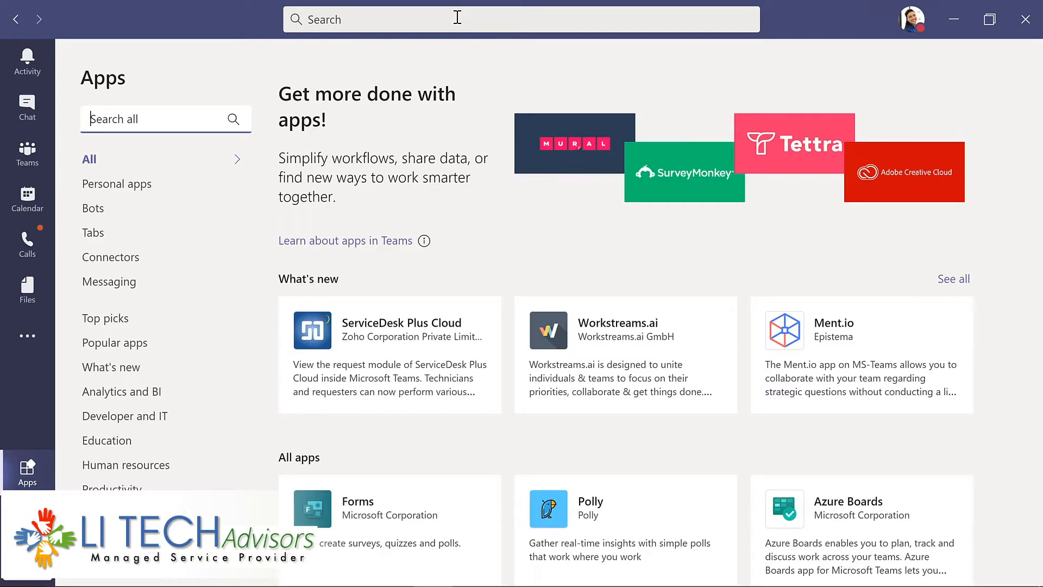
left_click(911, 30)
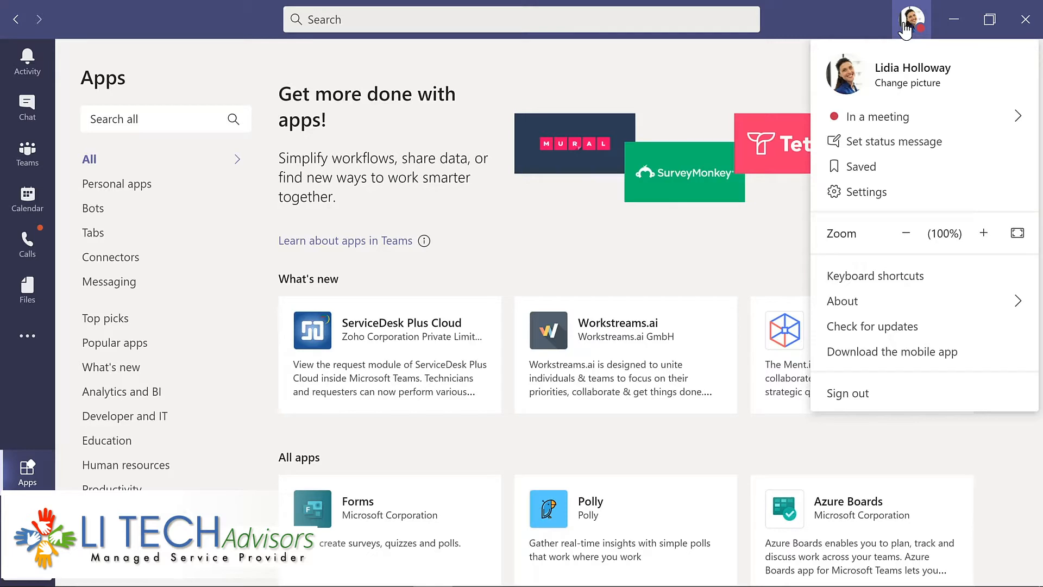
Start creating a team from scratch as a Private team and name it Evergreen Project Team.
left_click(42, 159)
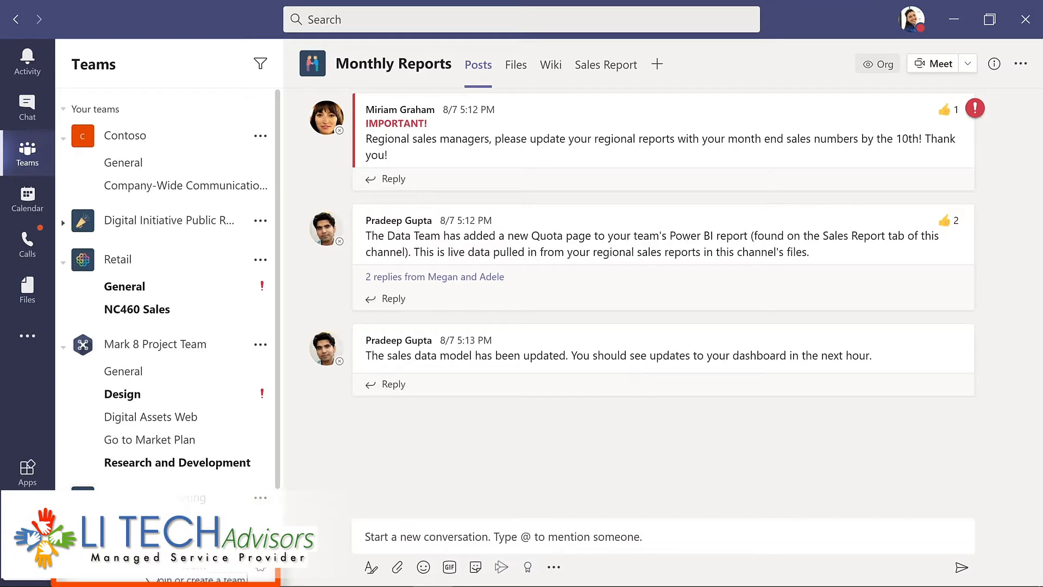
left_click(151, 568)
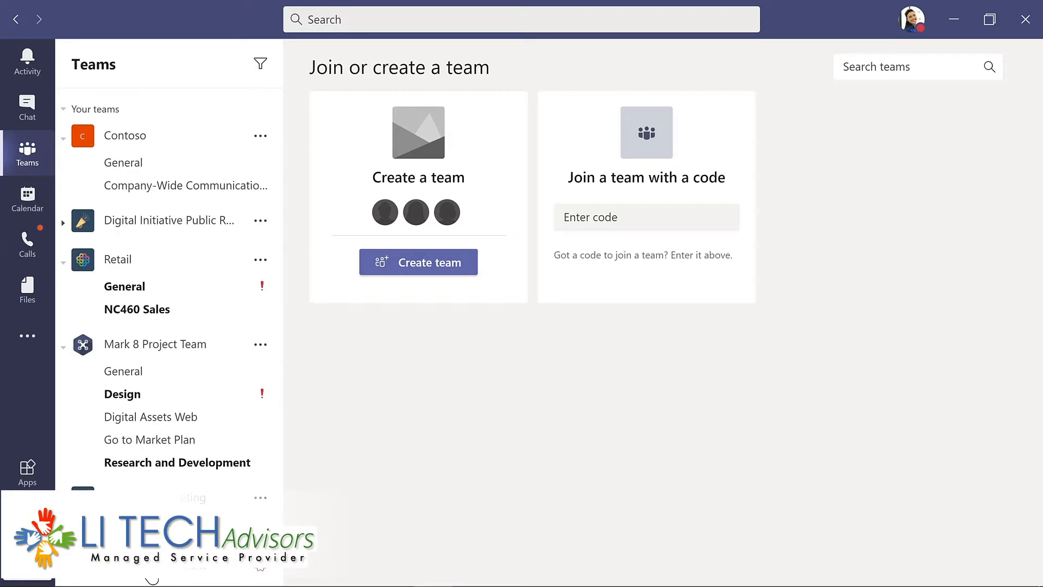
left_click(425, 262)
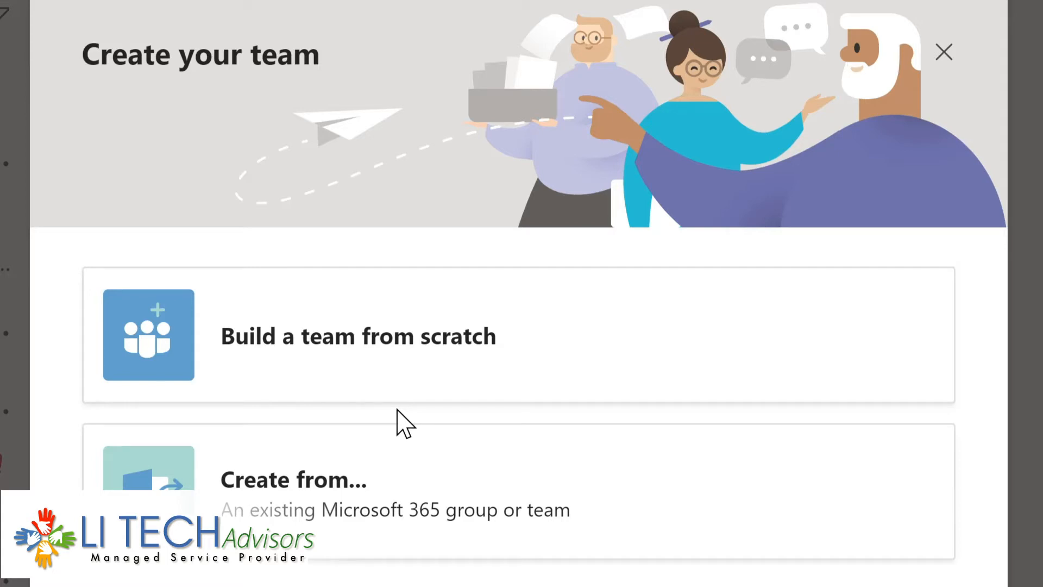
left_click(447, 344)
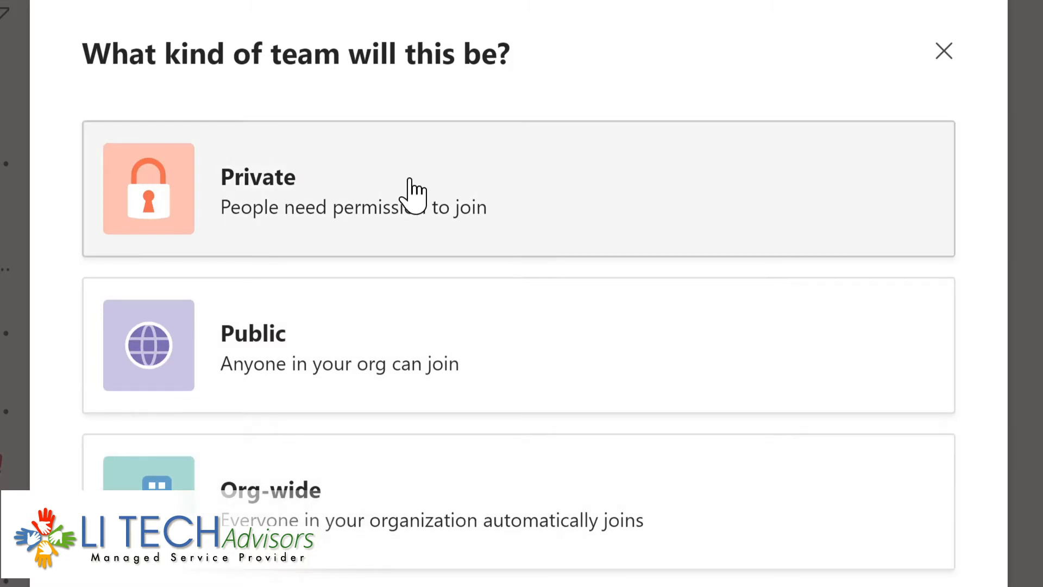
left_click(410, 180)
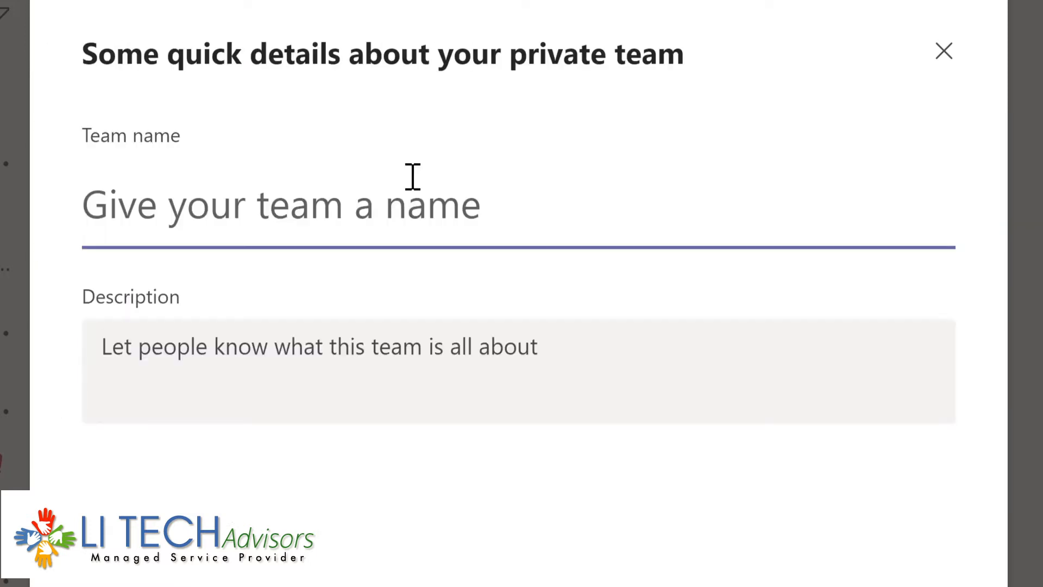
type("Evergre")
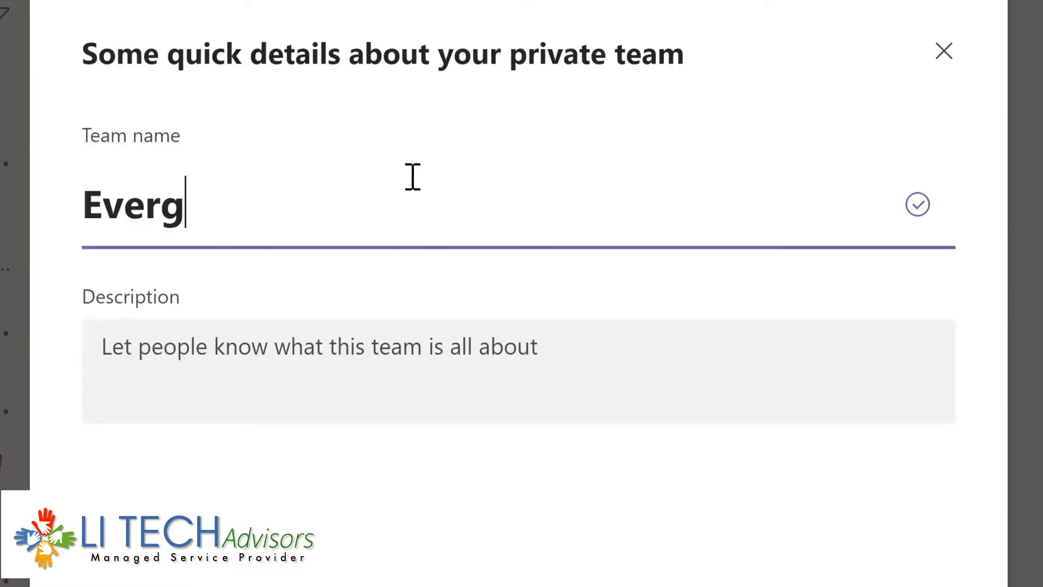
type("en")
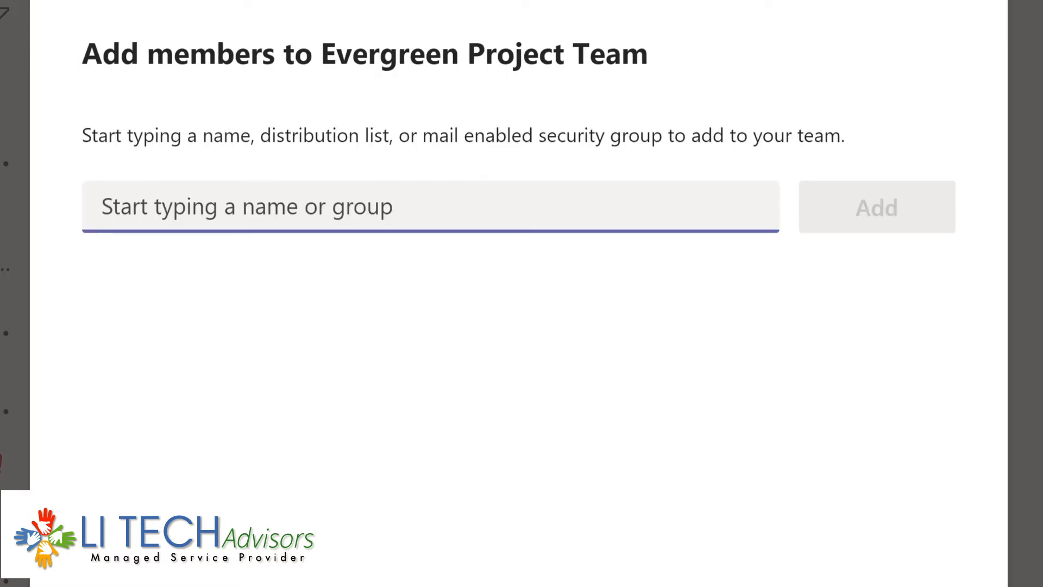
Add the planner, project manager, IT admin and HR manager to Evergreen Project Team, and move the team above Sales and Marketing.
type("Lynn")
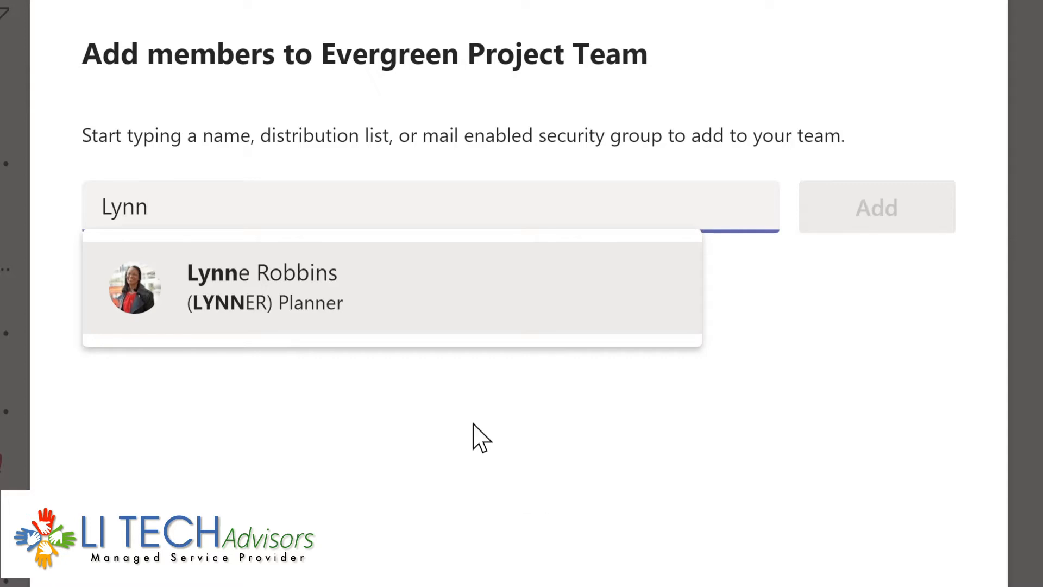
left_click(311, 311)
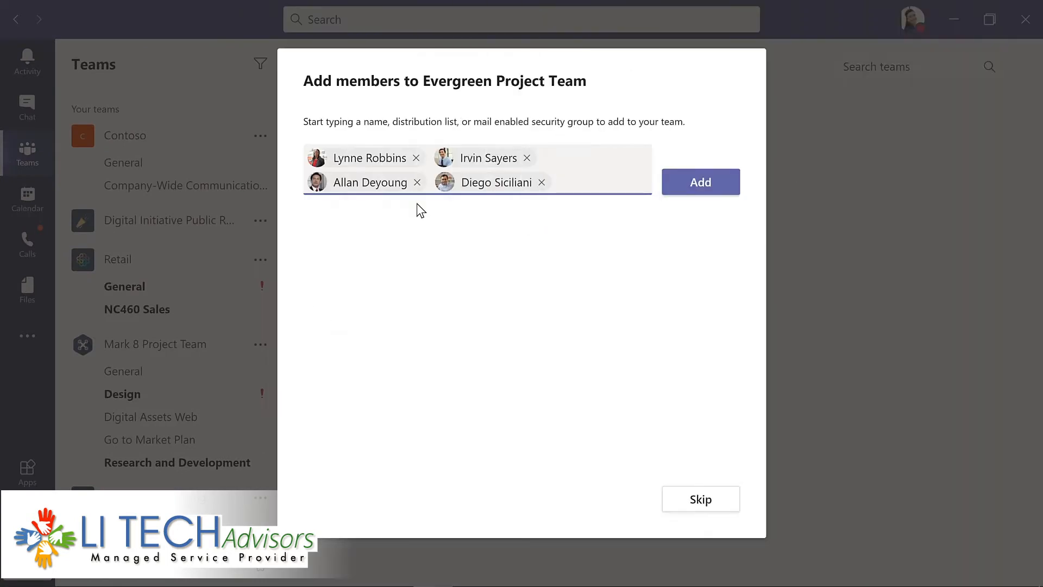
left_click(704, 192)
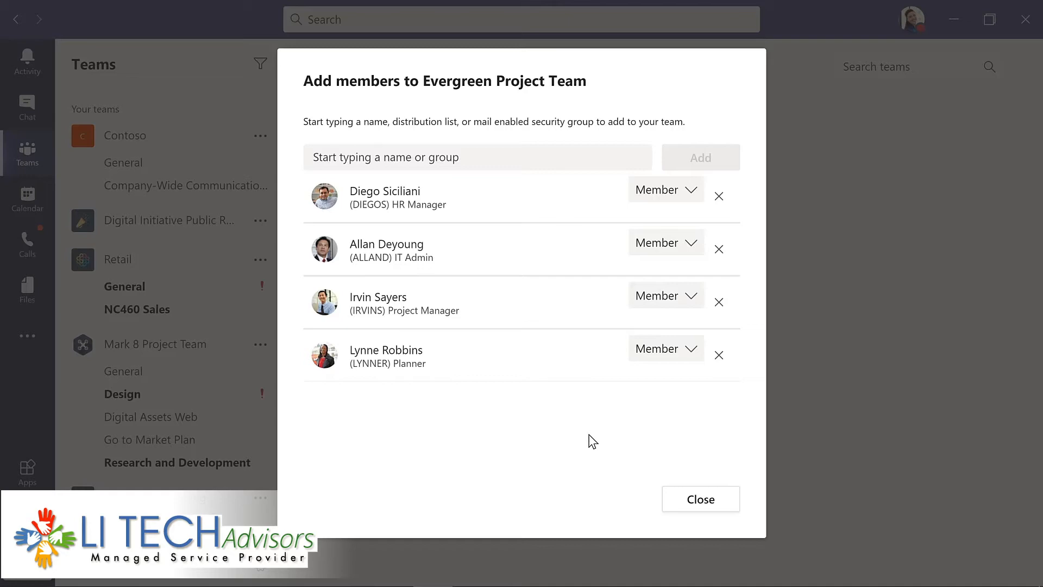
left_click(699, 502)
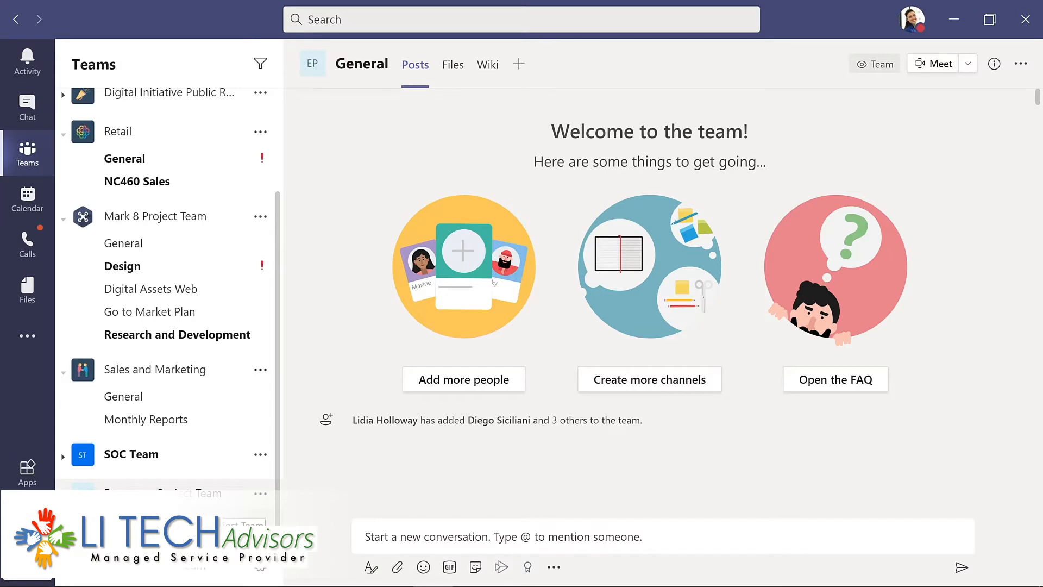
left_click_drag(165, 486, 164, 275)
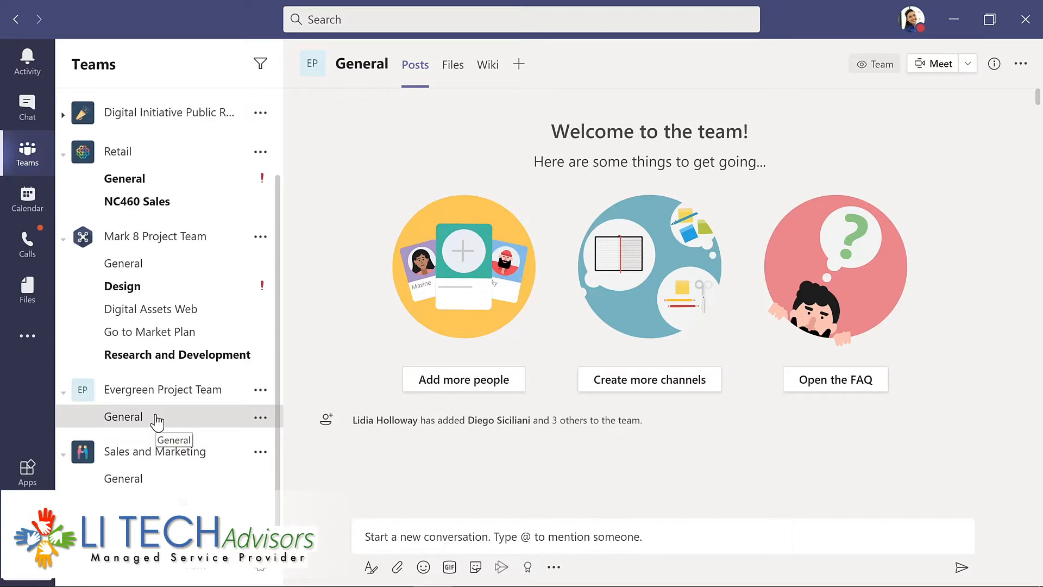
Post "I'm excited to start planning our new LMS!" with a smile emoji in Evergreen Project Team's General channel.
left_click(365, 540)
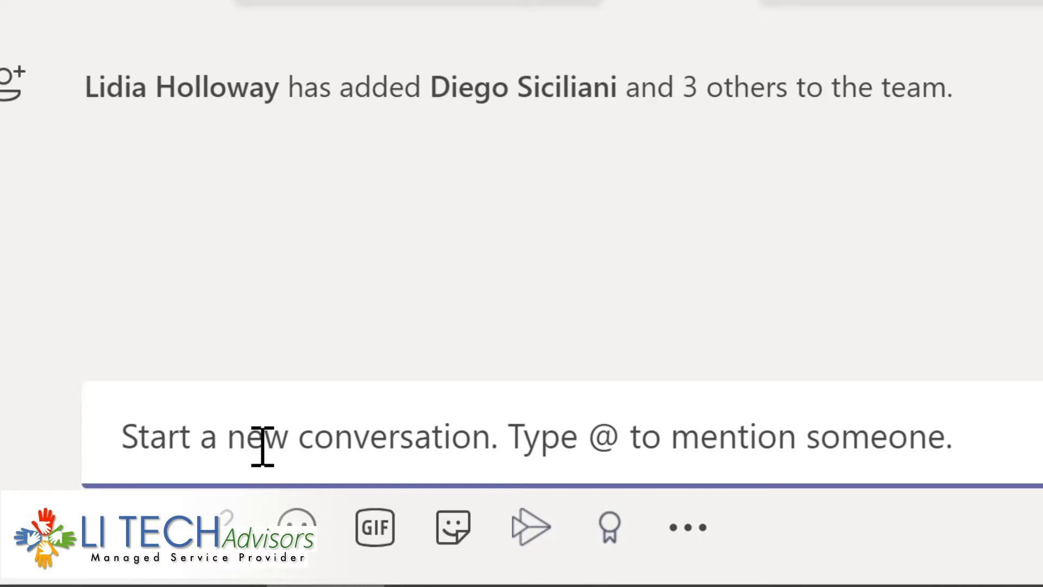
type("I'm excited to start planning our new LMS!")
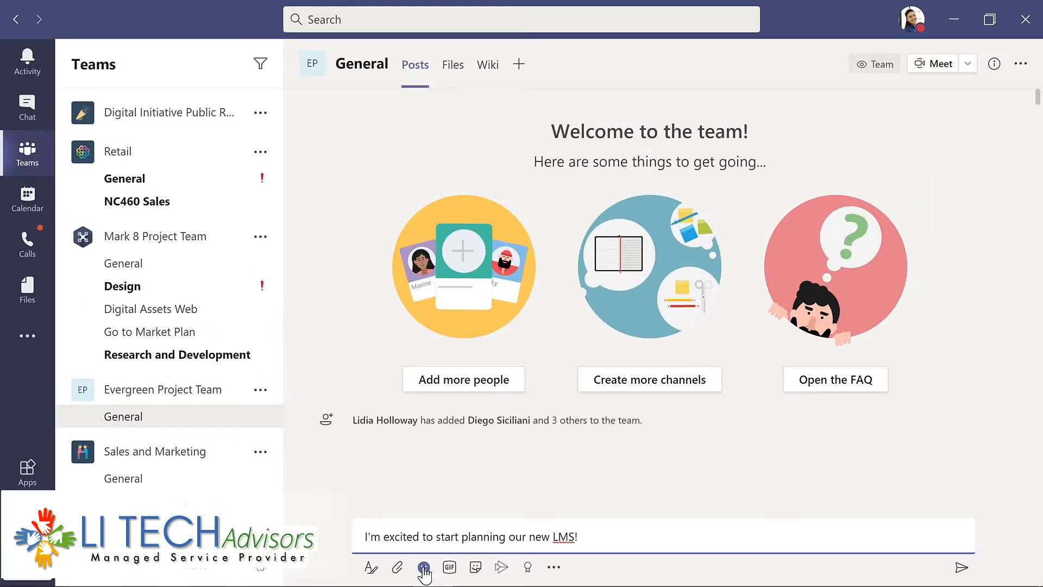
left_click(424, 568)
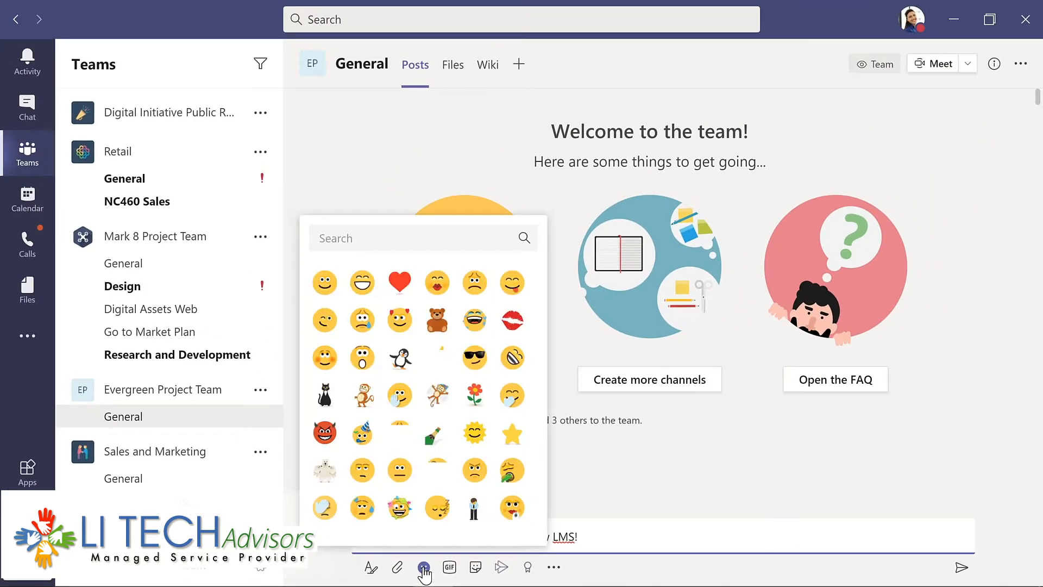
left_click(324, 281)
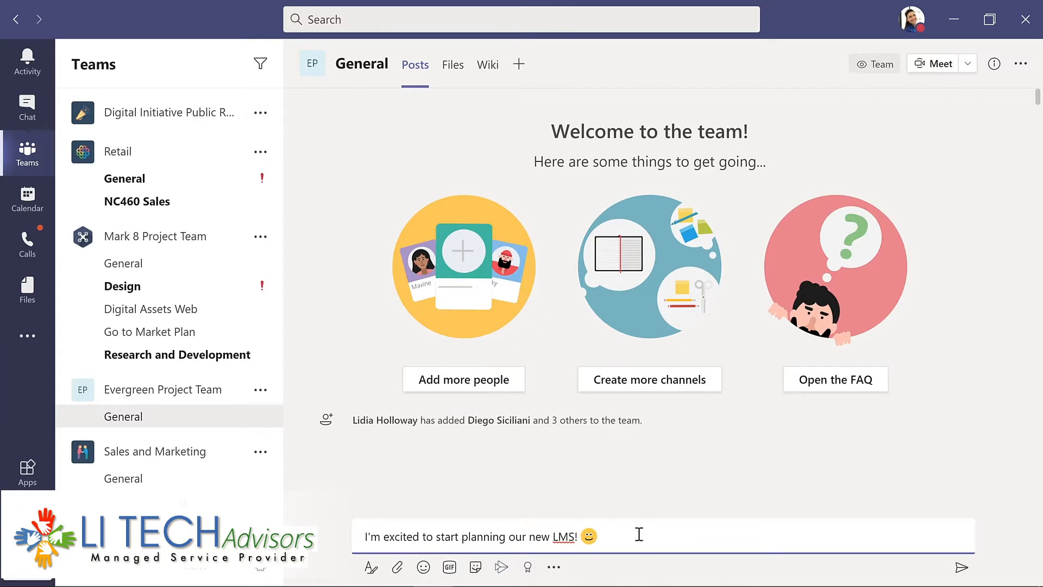
left_click(962, 567)
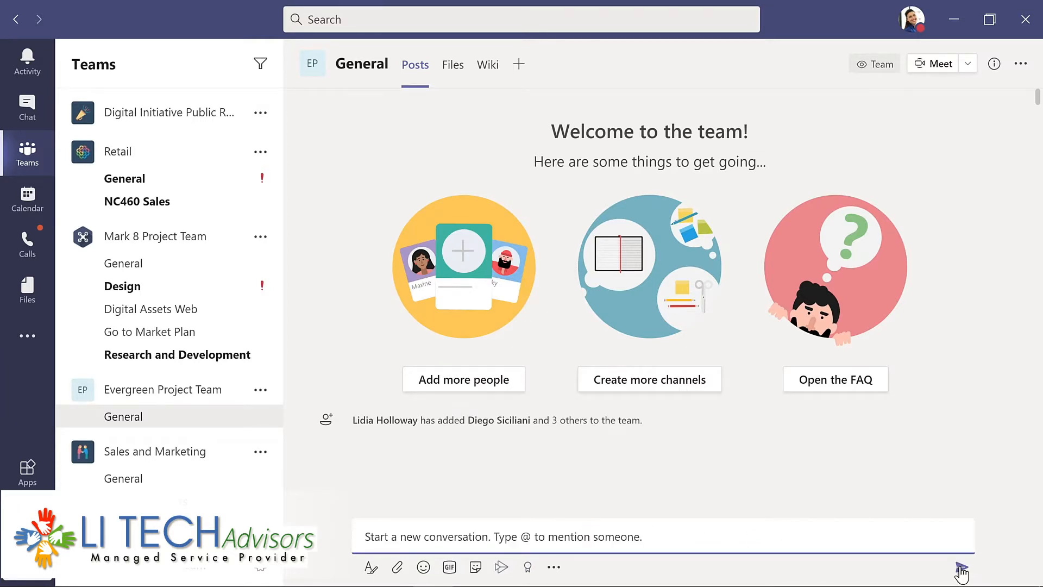
left_click(320, 515)
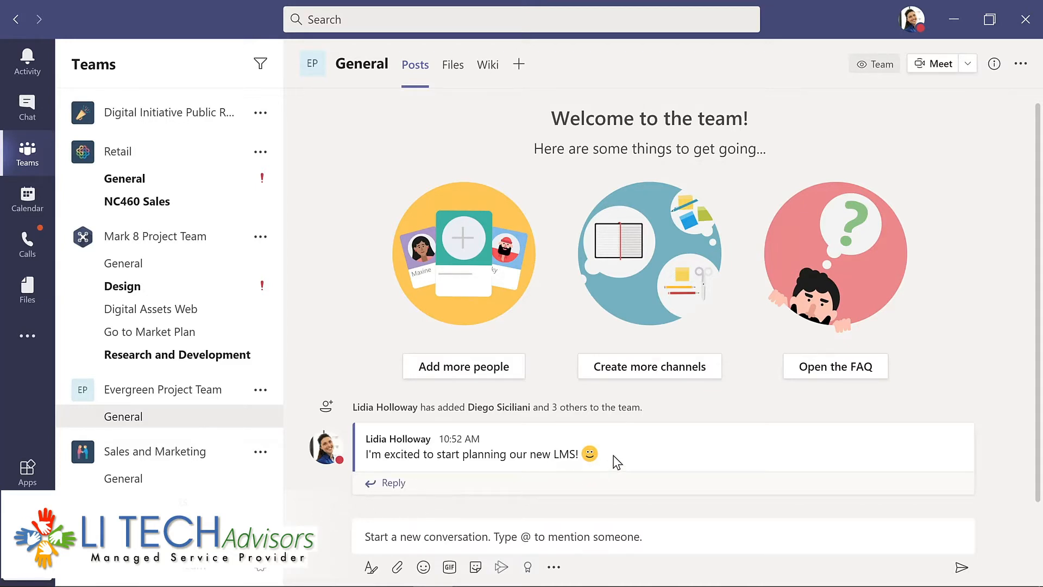
Edit the posted LMS message in the General channel to begin with an Evergreen Project Team mention and a comma, and save it.
mouse_move(618, 463)
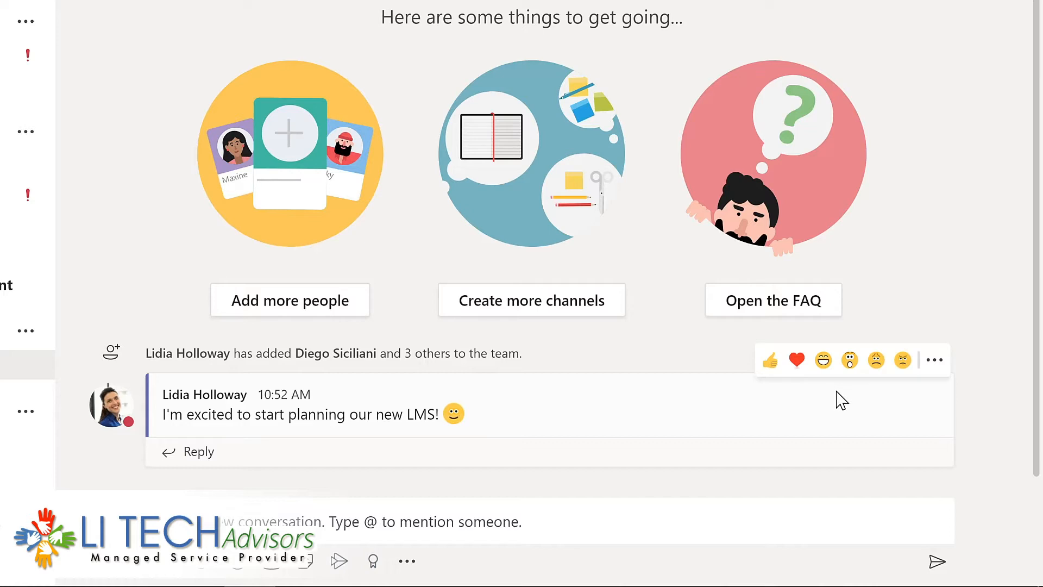
left_click(935, 361)
mouse_move(938, 374)
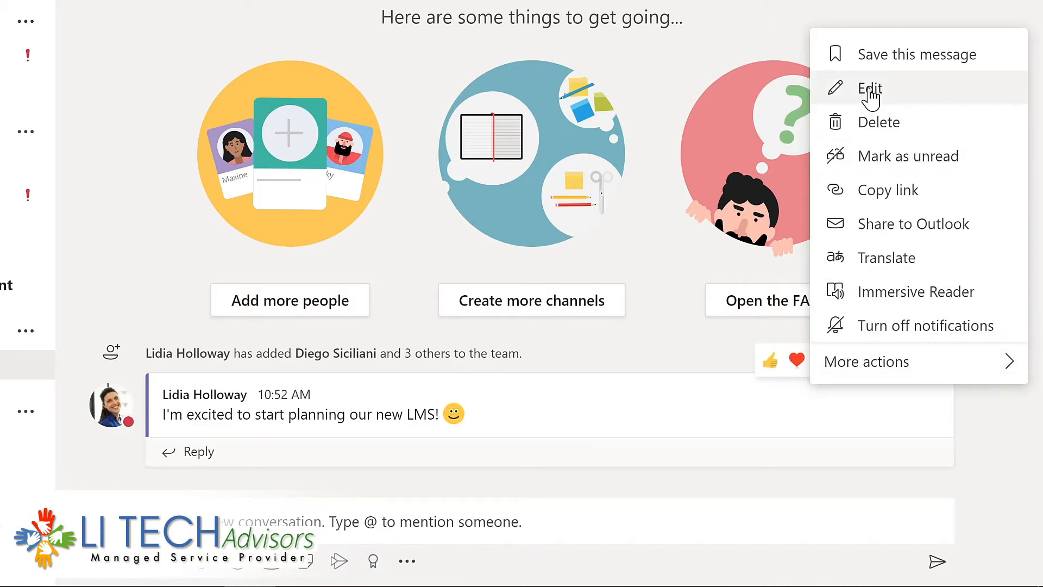
left_click(870, 89)
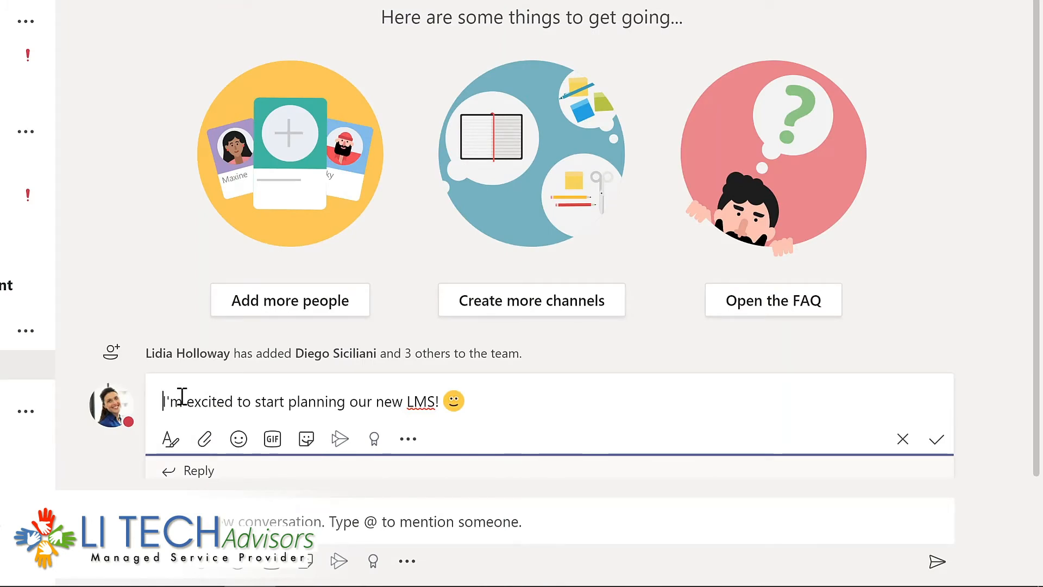
type("@")
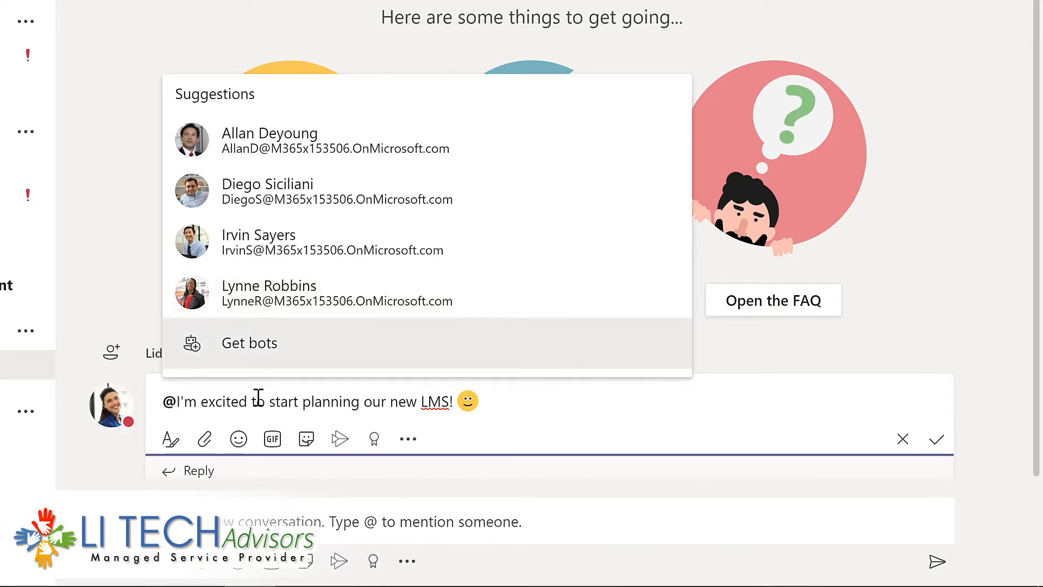
type("team")
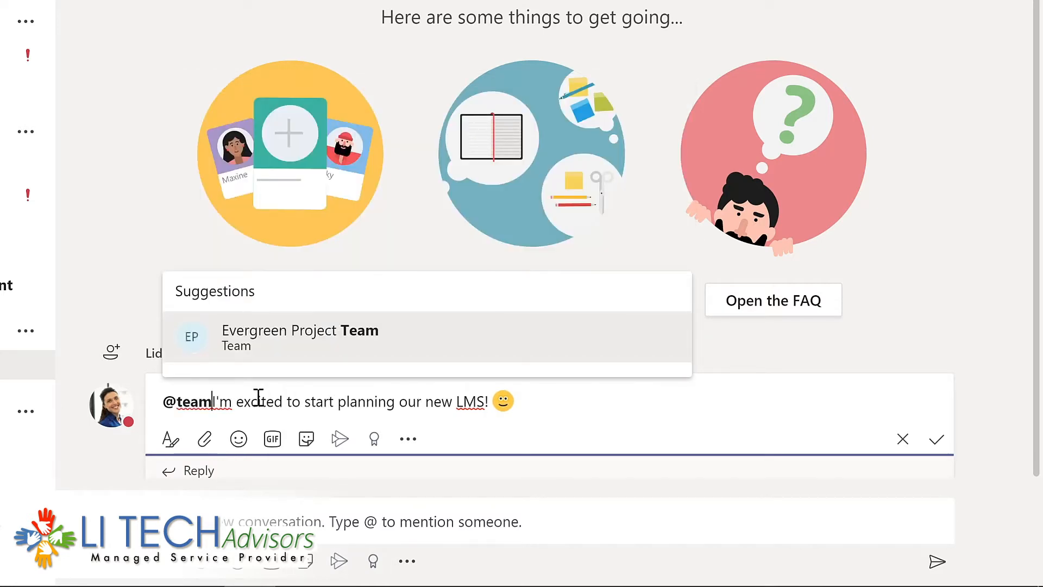
left_click(286, 343)
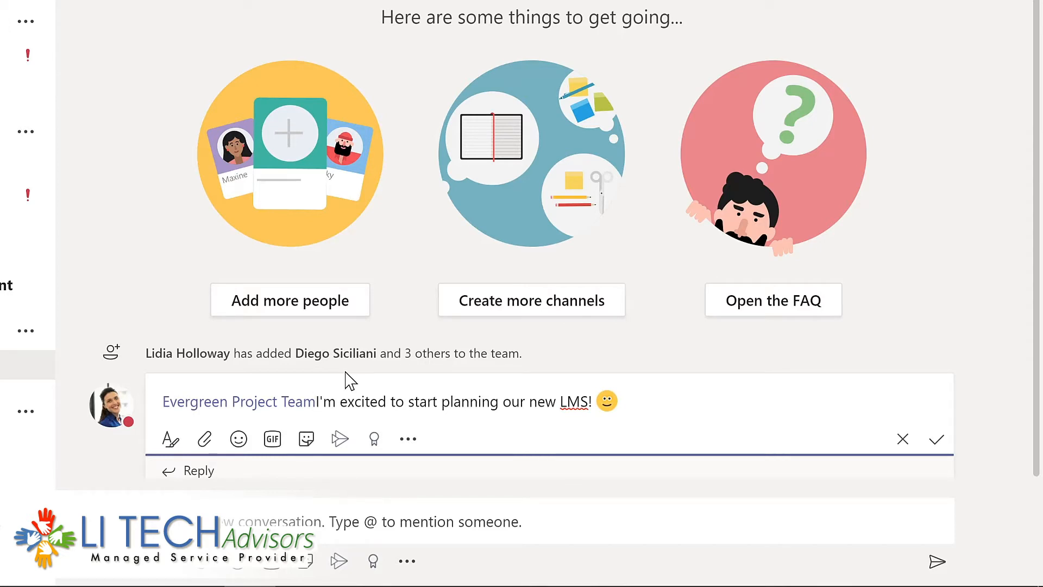
type(",")
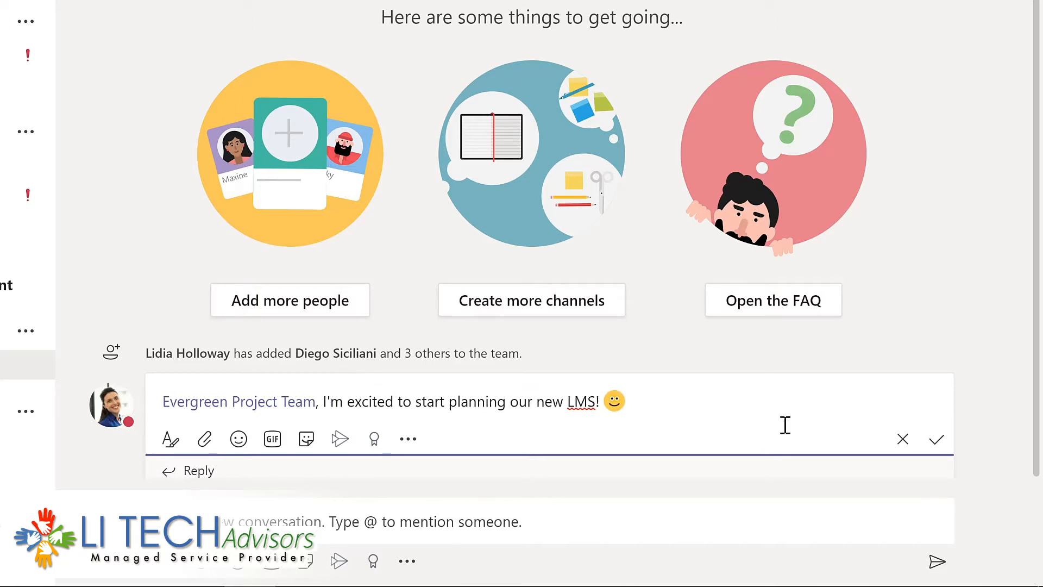
left_click(939, 442)
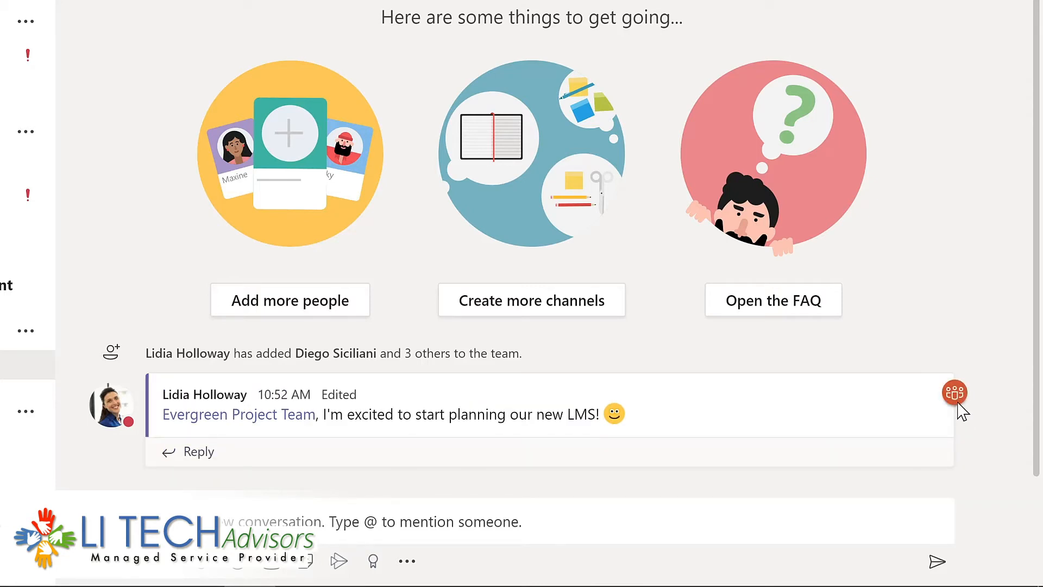
mouse_move(962, 401)
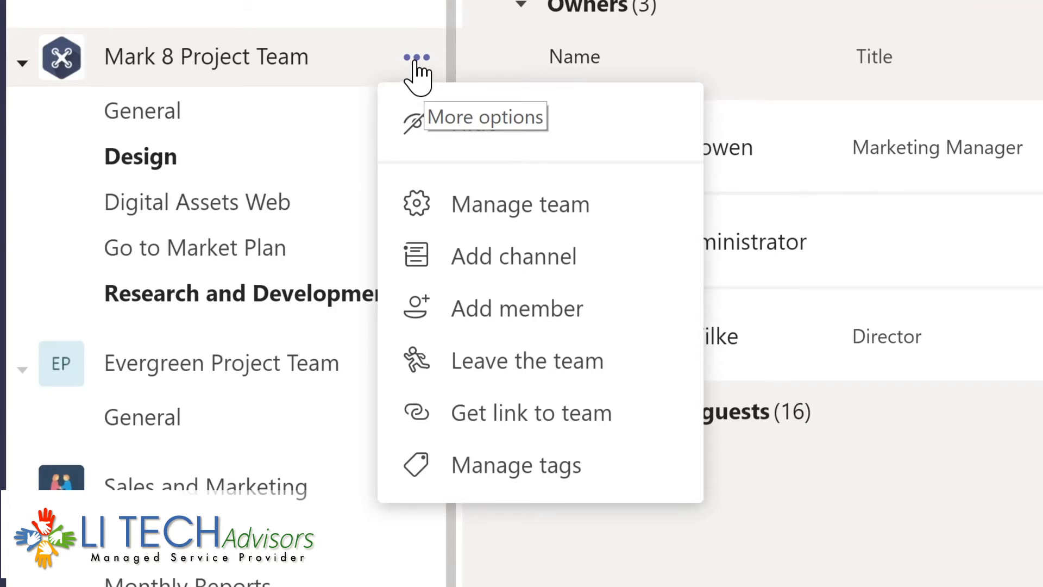
Open Mark 8 Project Team's management page and review its owners, members and guests, channels and analytics.
left_click(504, 213)
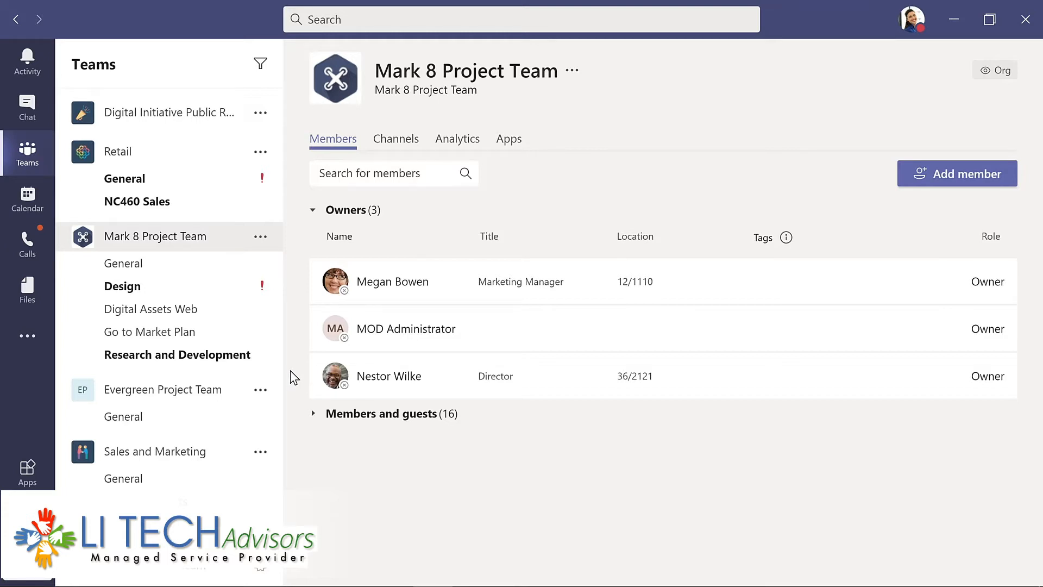
left_click(355, 418)
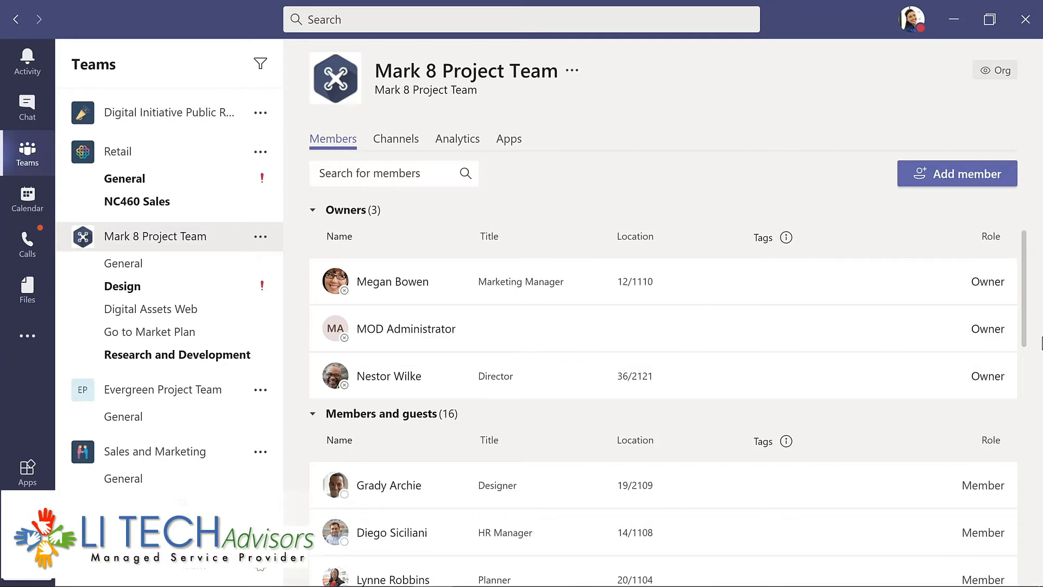
scroll(1026, 359, "down", 3)
scroll(1039, 456, "down", 5)
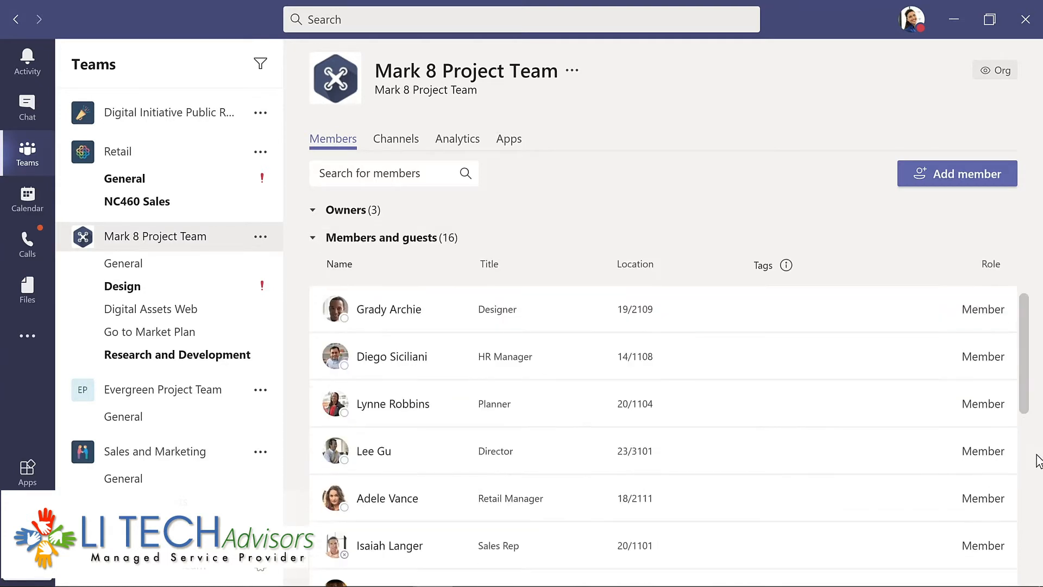
scroll(1035, 563, "down", 5)
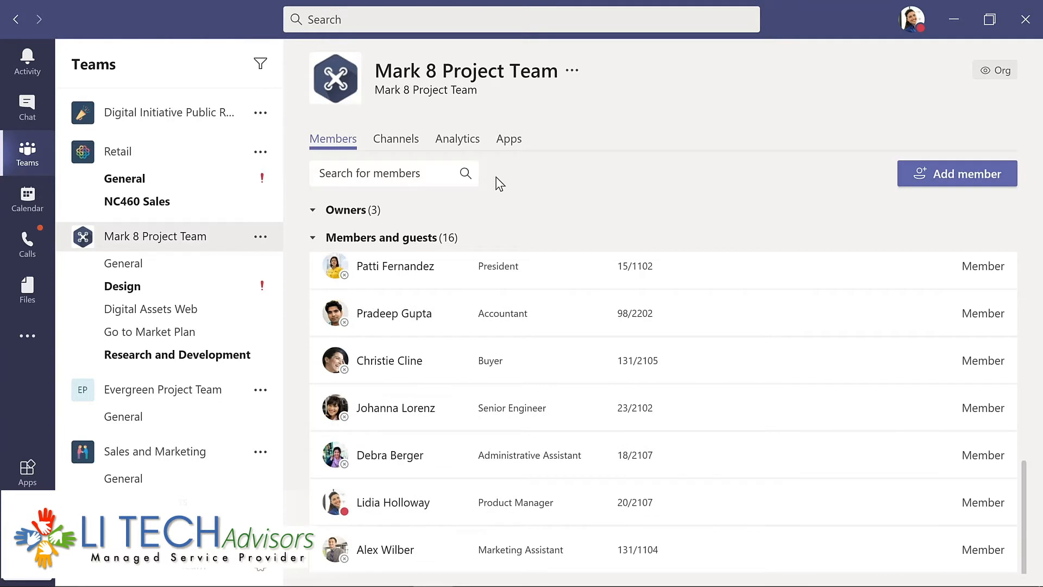
left_click(396, 143)
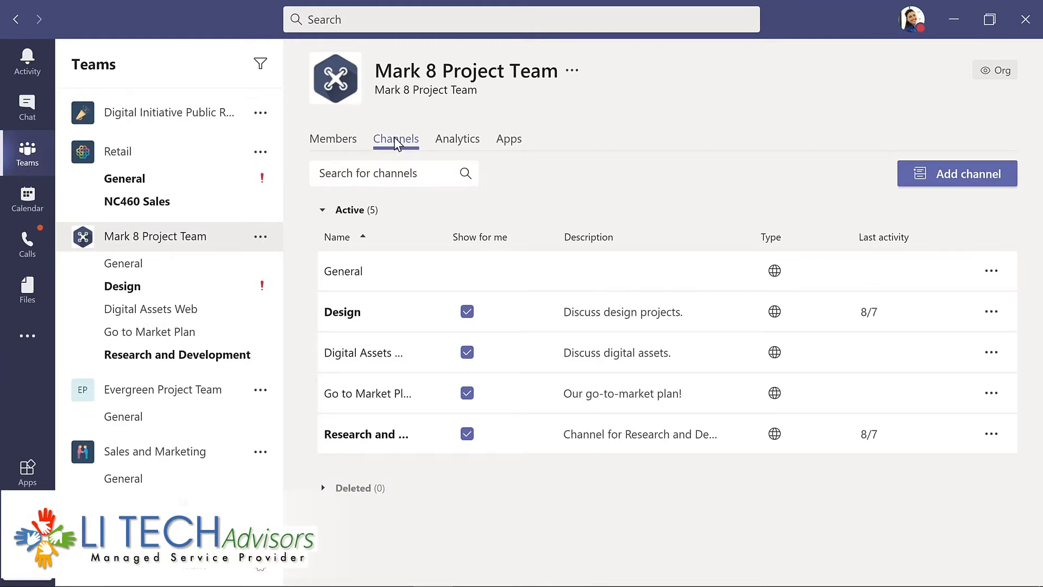
left_click(457, 145)
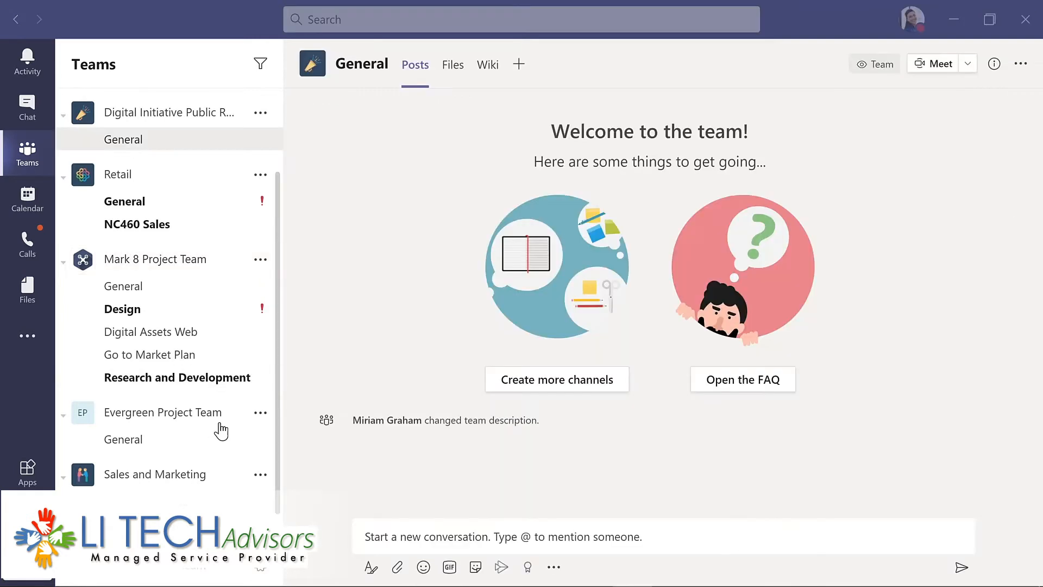
Add the director to Evergreen Project Team as a member.
left_click(261, 414)
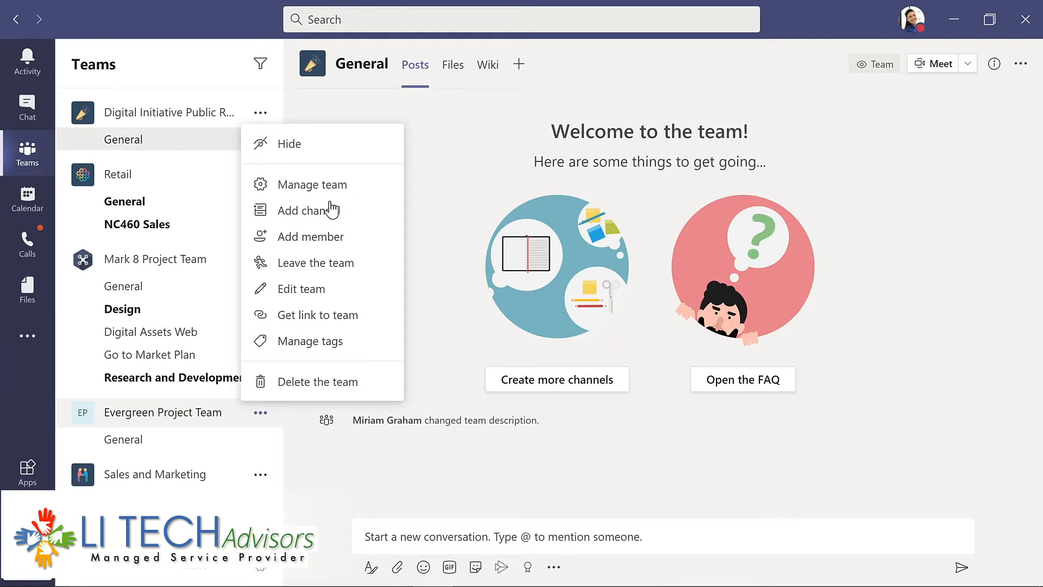
left_click(307, 239)
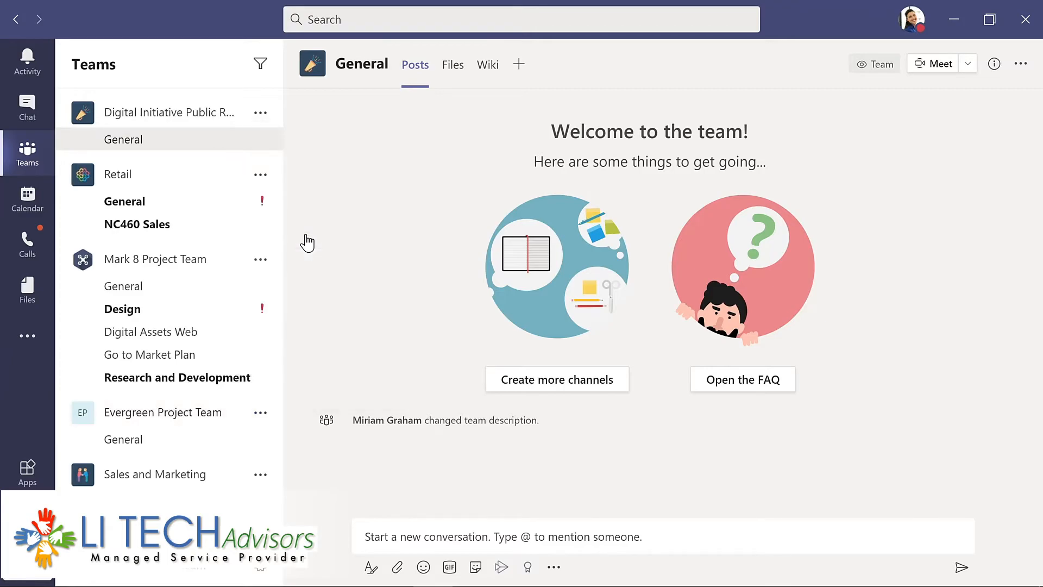
type("nestor")
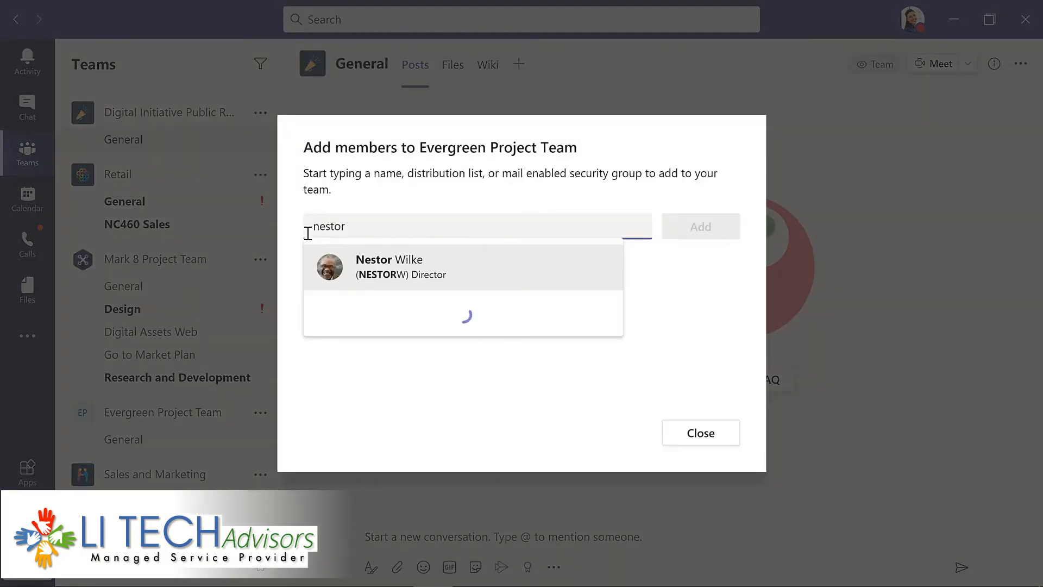
key("Return")
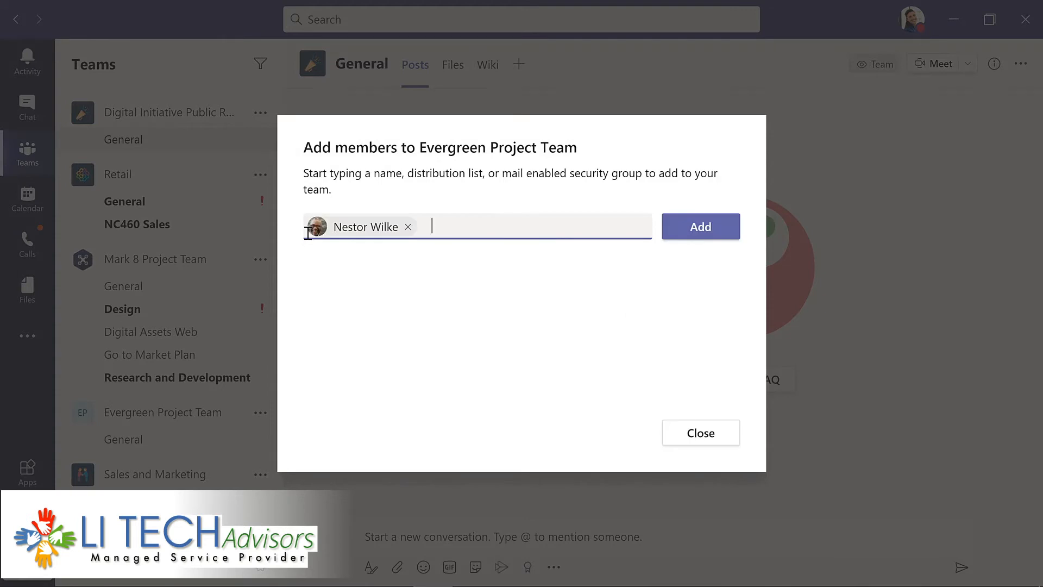
left_click(709, 236)
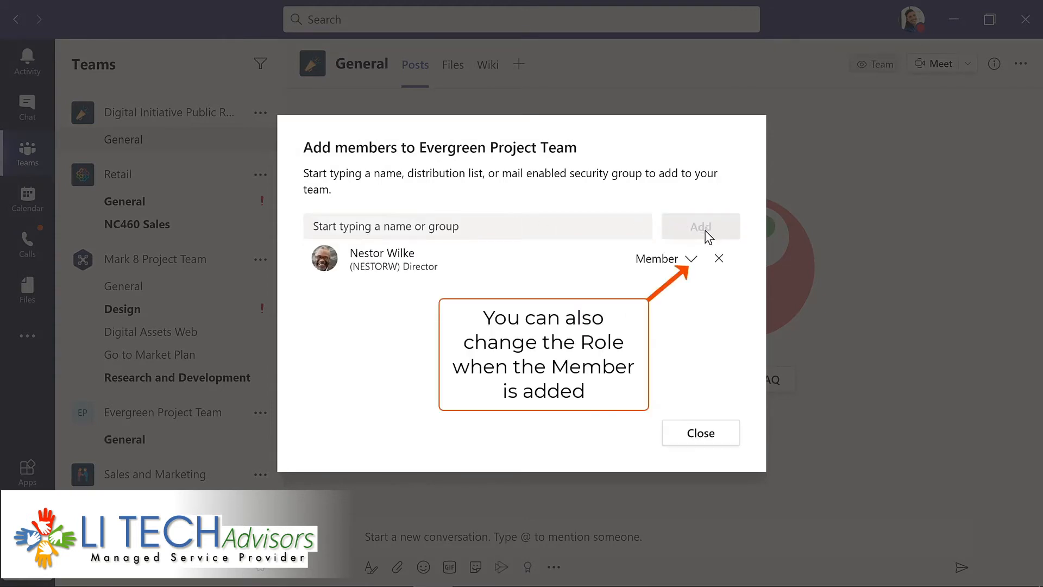
left_click(699, 424)
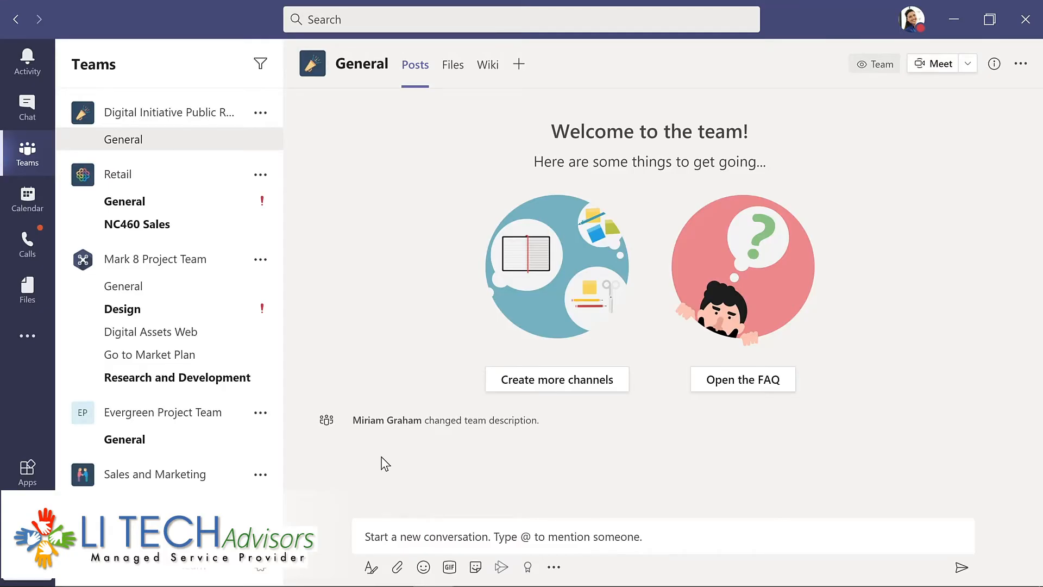
Change the director's role in Evergreen Project Team to Owner.
left_click(262, 416)
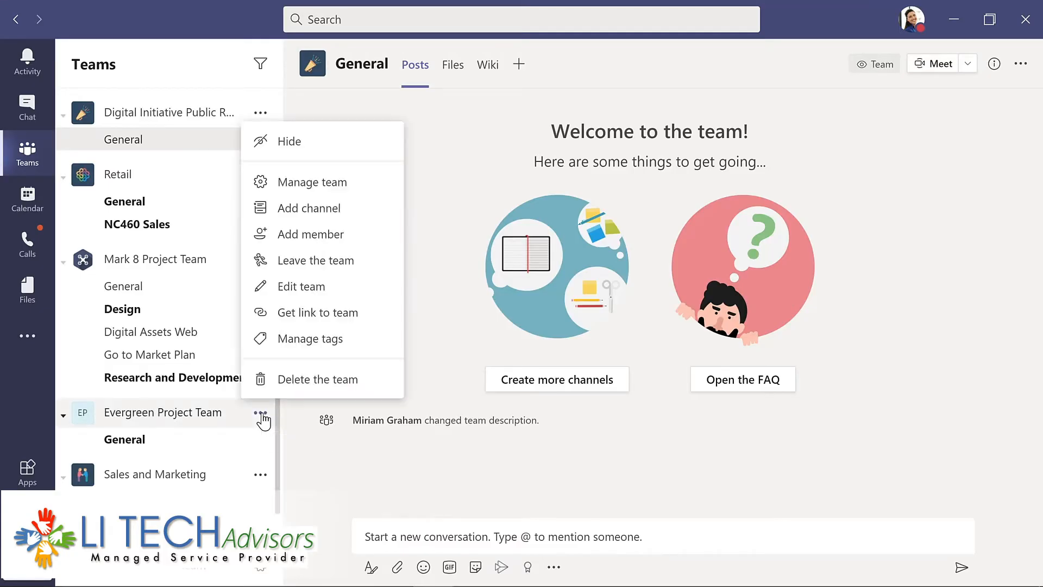
left_click(321, 185)
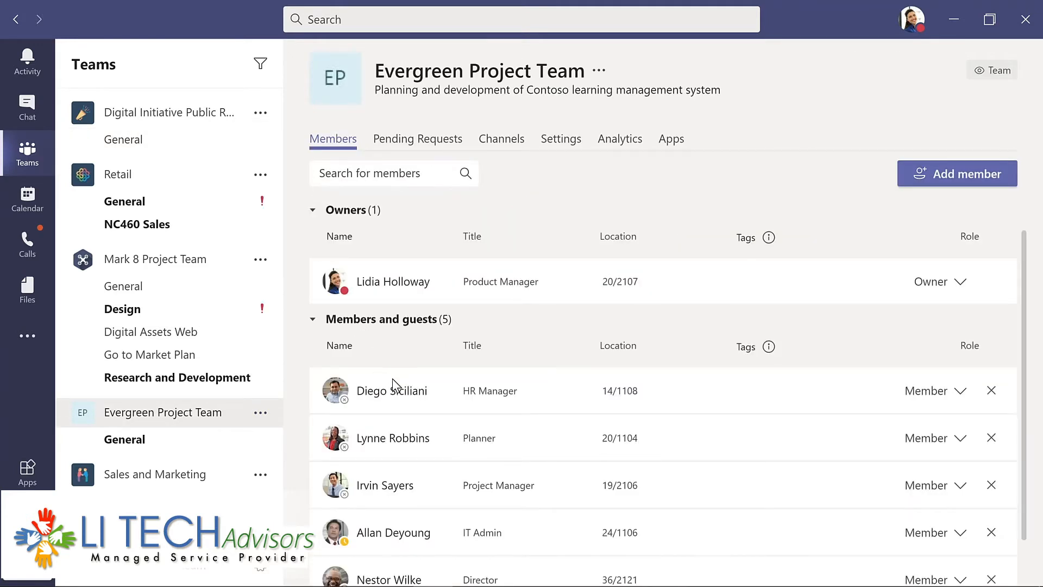
scroll(400, 396, "down", 1)
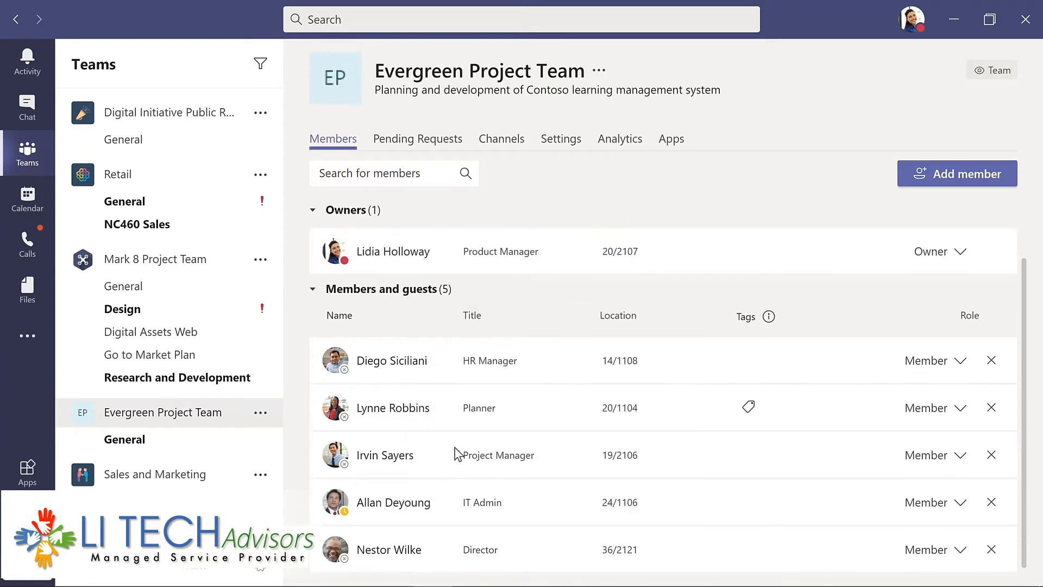
left_click(960, 552)
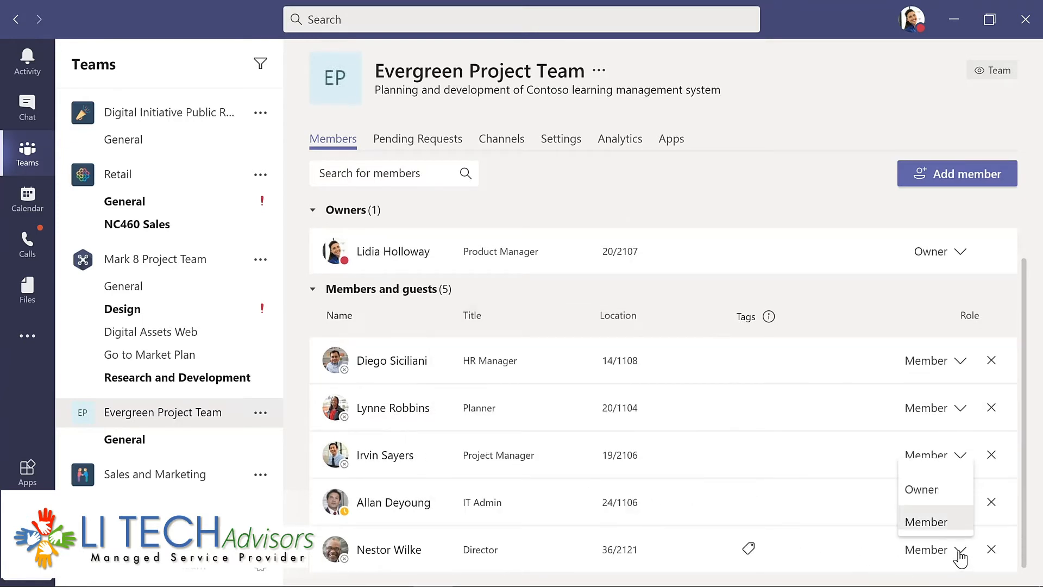
left_click(922, 489)
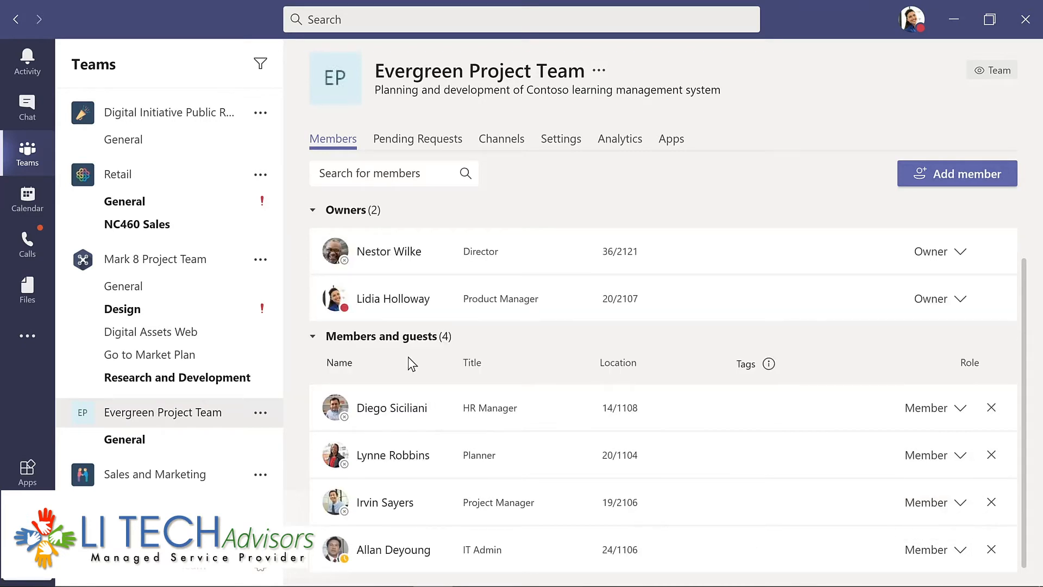
Start an Announcement in Evergreen Project Team's General channel with a headline welcoming the director by first name.
left_click(138, 438)
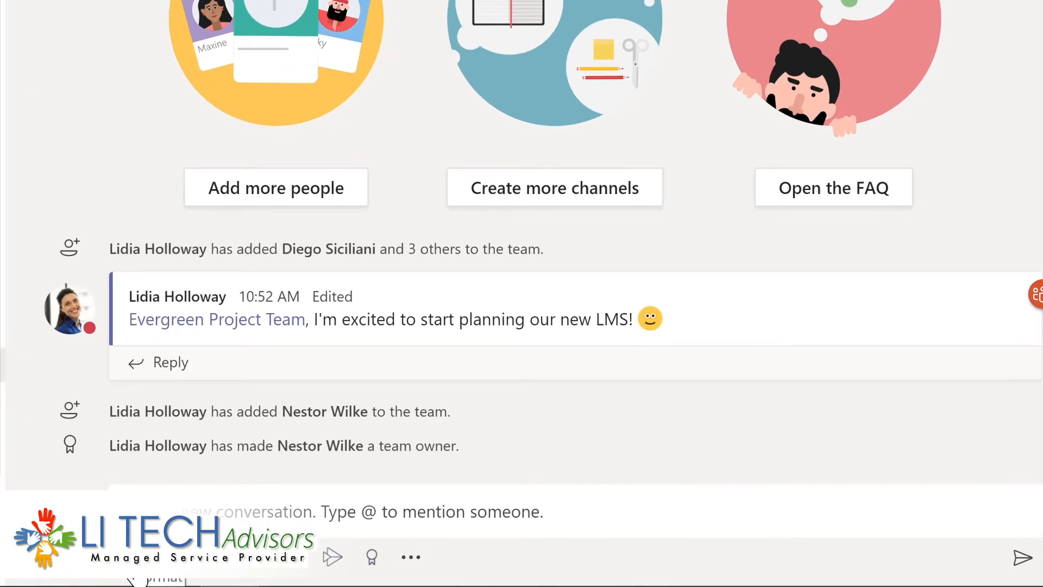
left_click(136, 563)
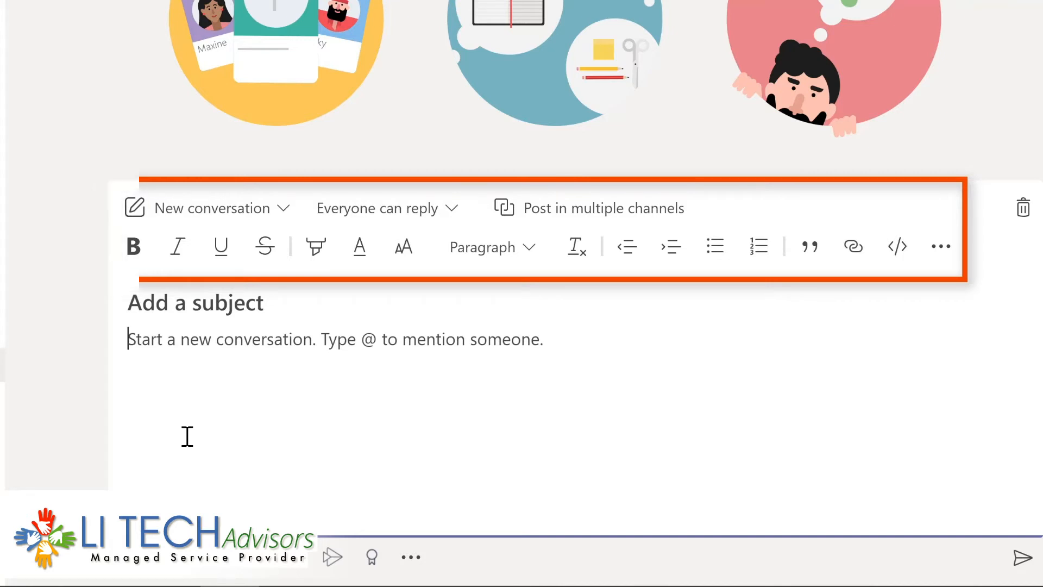
left_click(284, 220)
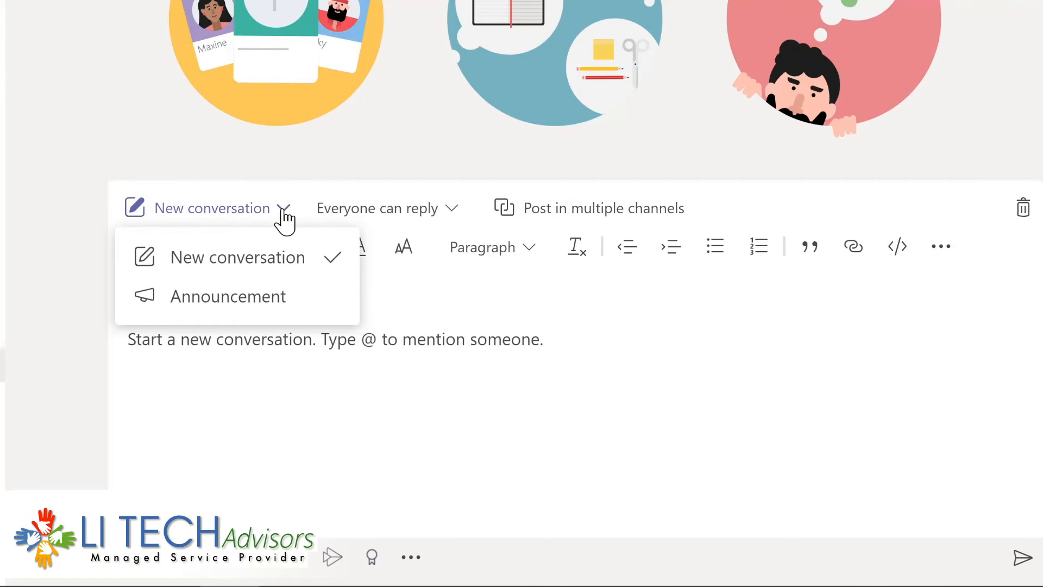
left_click(242, 299)
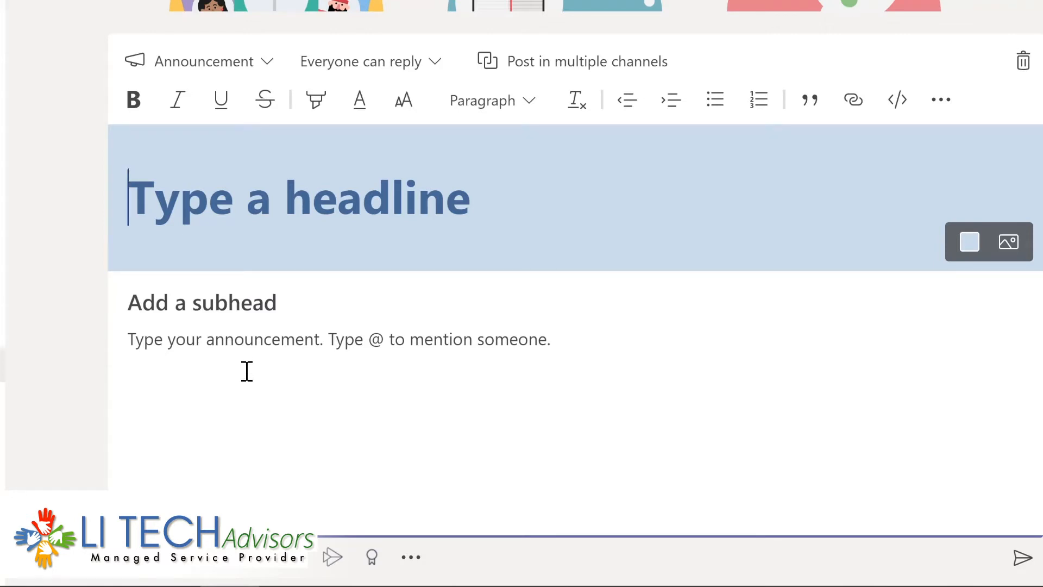
type("Welcome Nestor!")
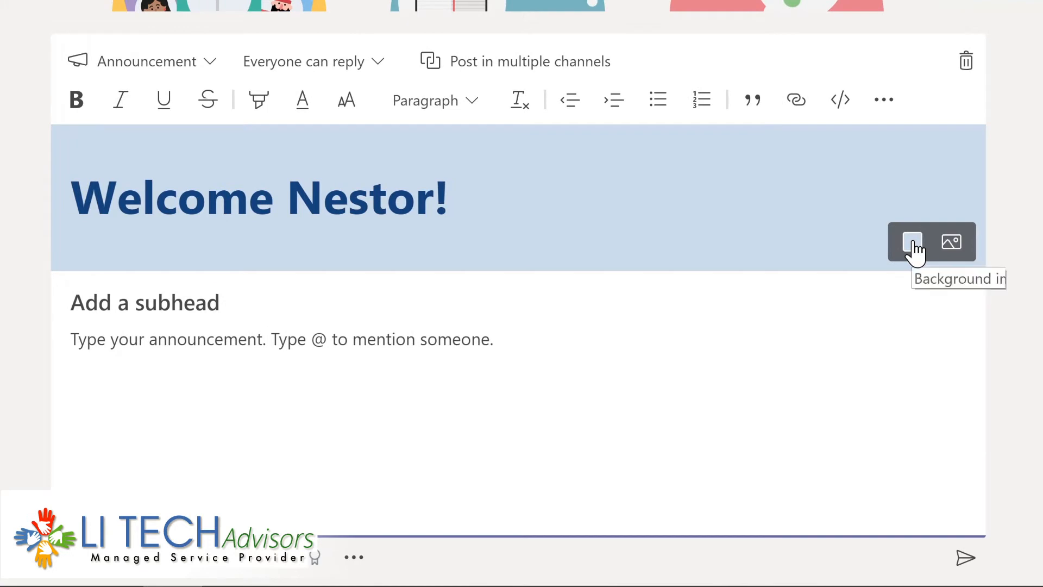
Give the headline a dark teal background and post the announcement with a subhead and message welcoming the director to Contoso's LMS planning team.
left_click(914, 244)
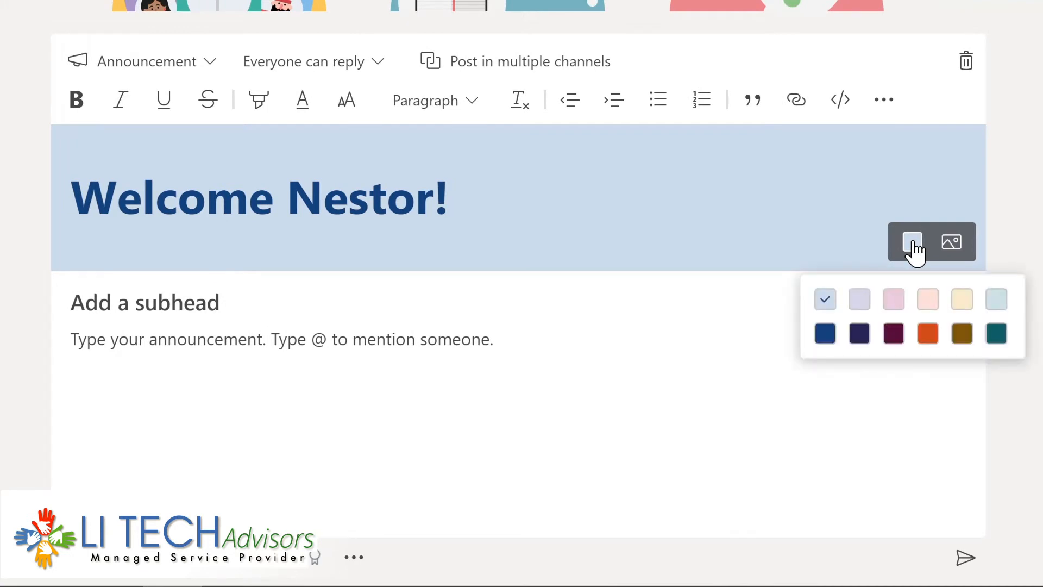
left_click(997, 333)
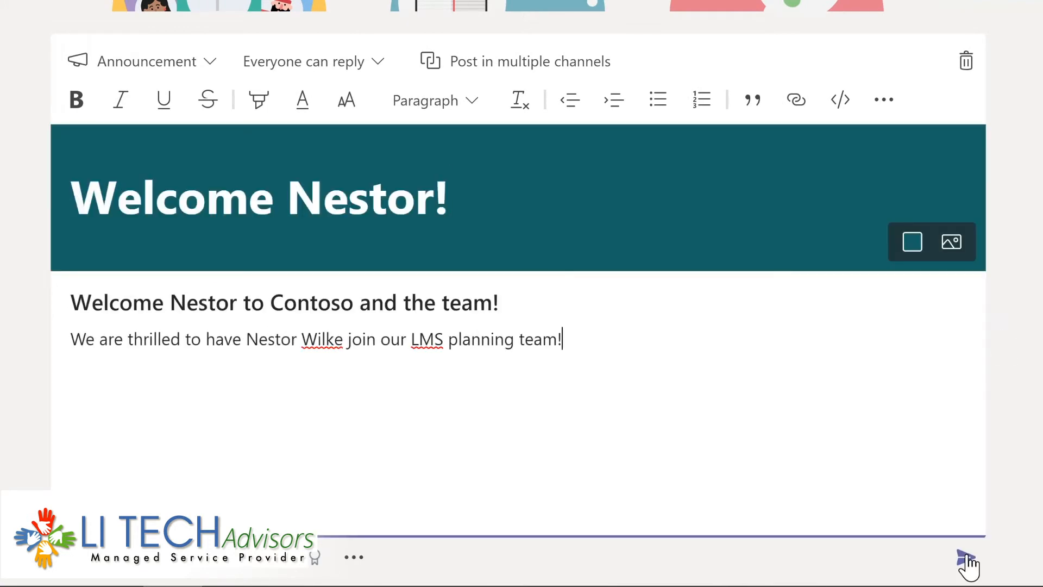
left_click(966, 560)
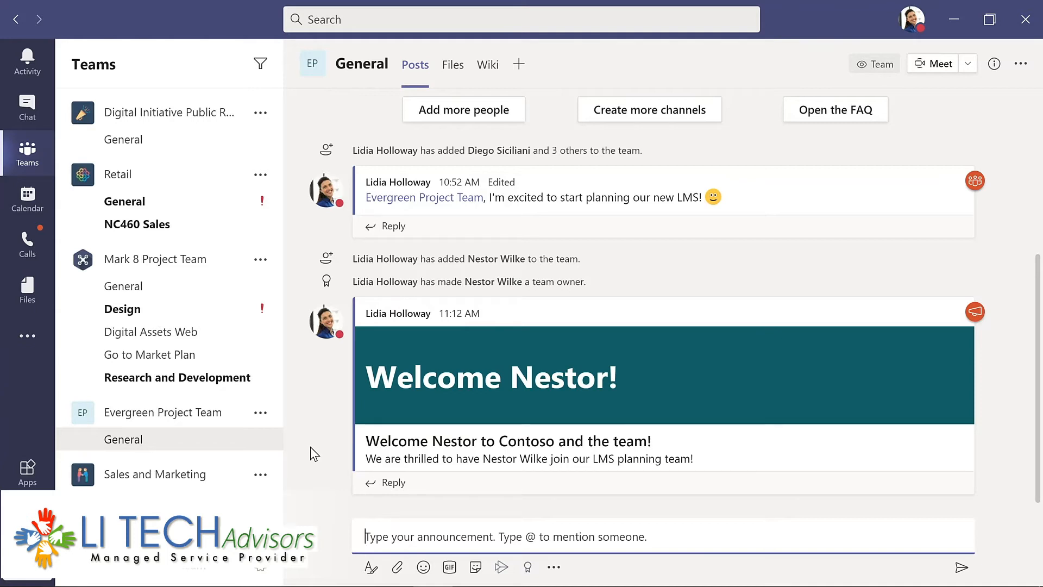
Start a new channel in Evergreen Project Team named Design, with the description "Design and planning of LMS".
left_click(261, 414)
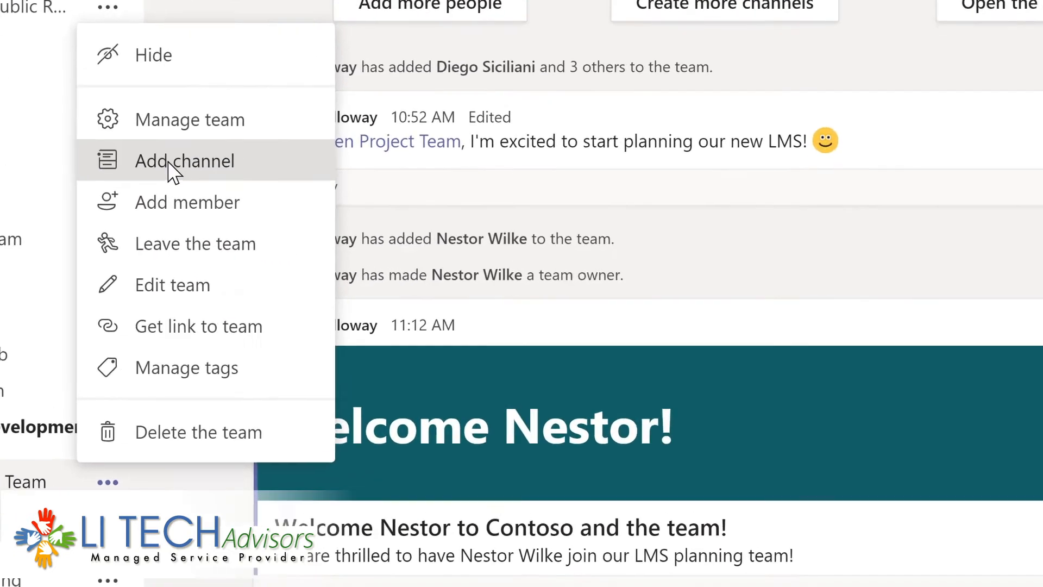
left_click(293, 213)
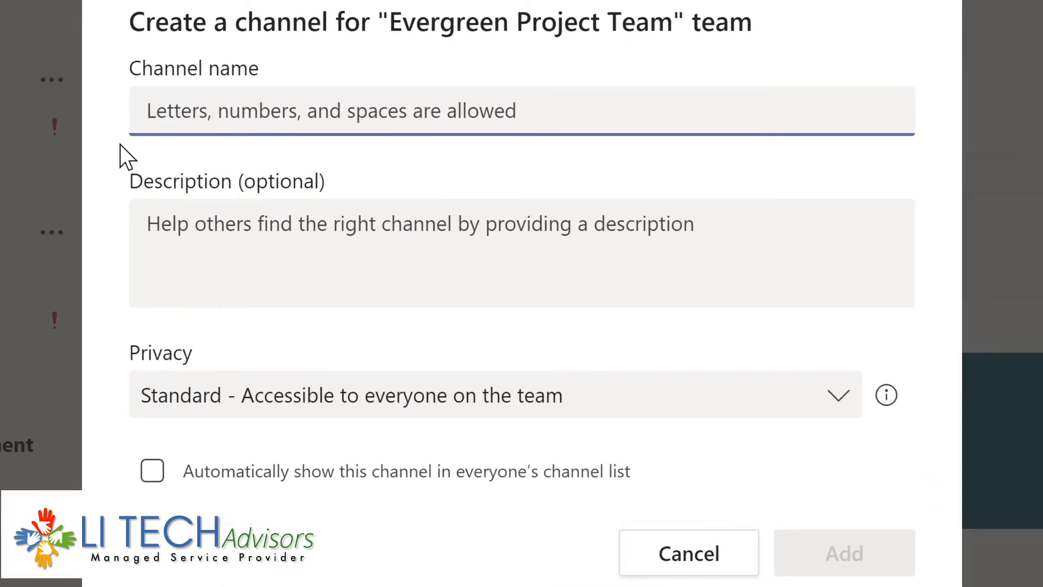
type("D")
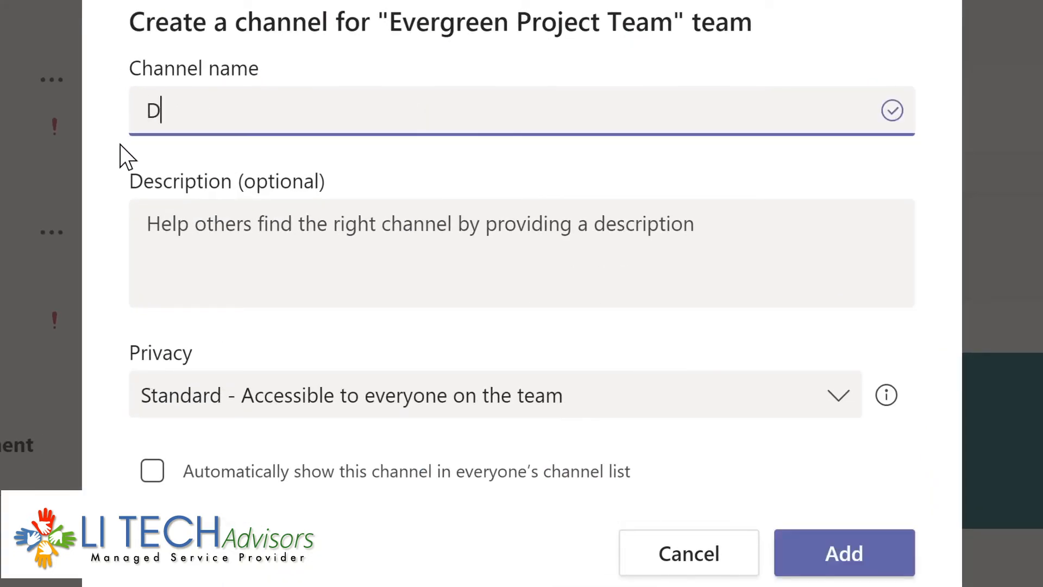
type("es")
type("ign")
left_click(162, 223)
type("Design and planning of LMS")
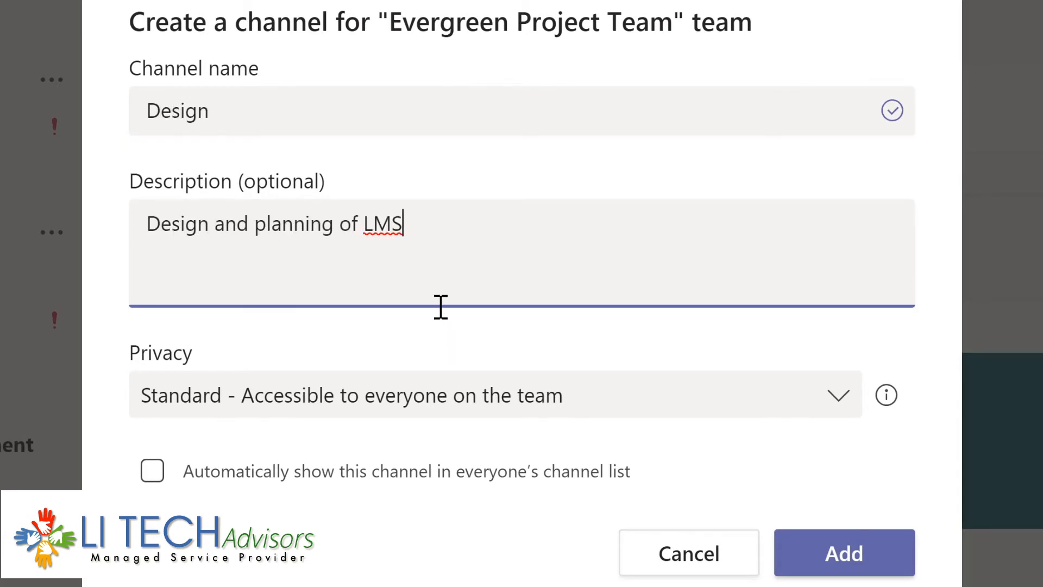
Keep the new channel's privacy as Standard, show it automatically in everyone's channel list, and add the channel.
left_click(841, 394)
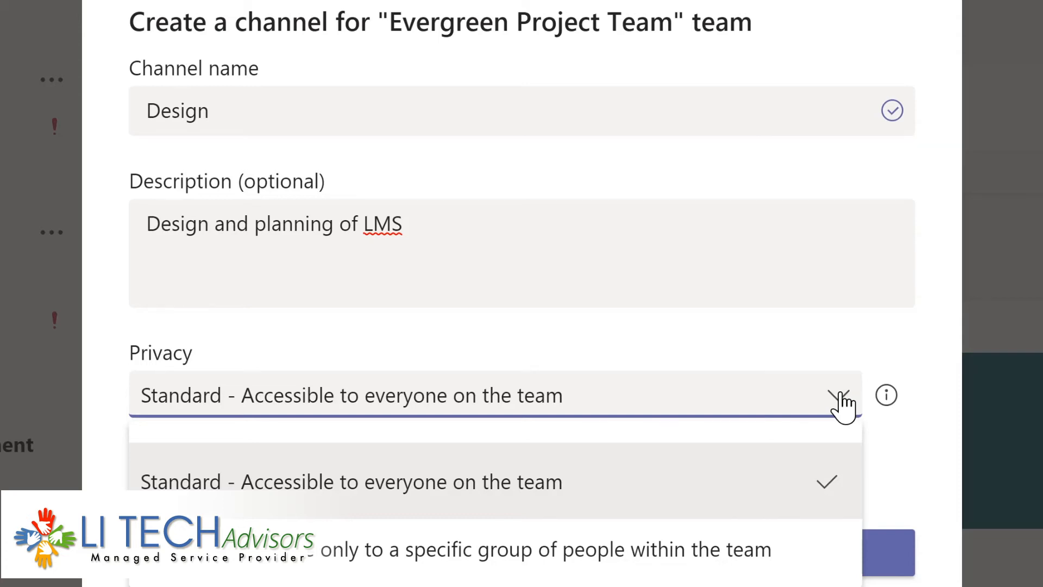
left_click(796, 340)
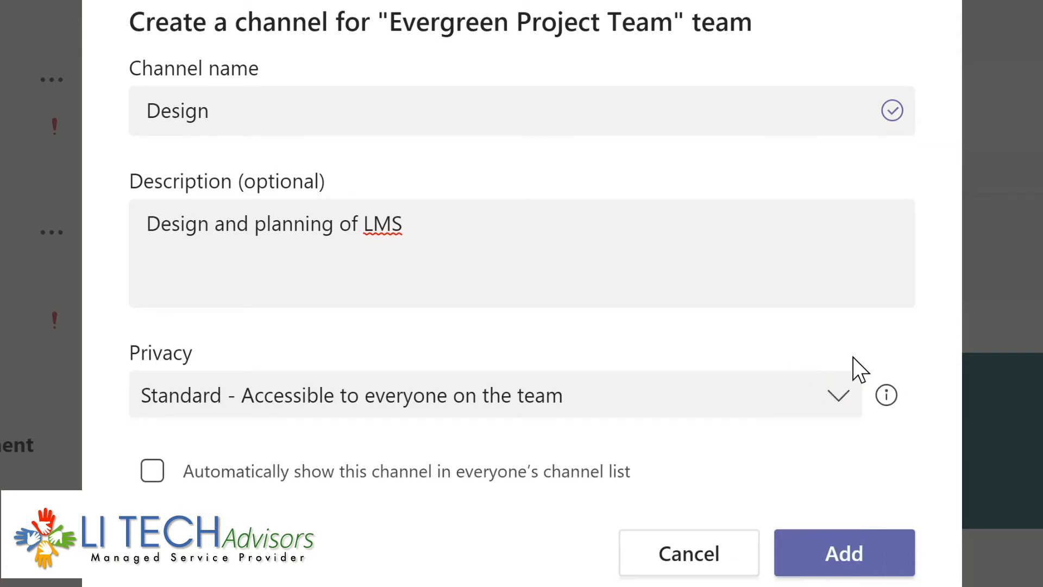
left_click(153, 470)
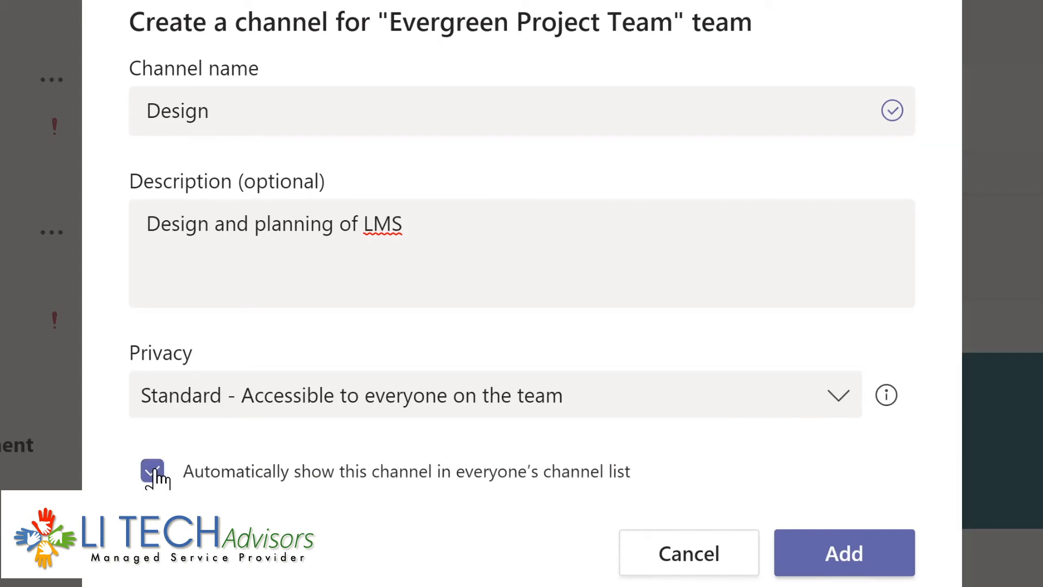
left_click(857, 559)
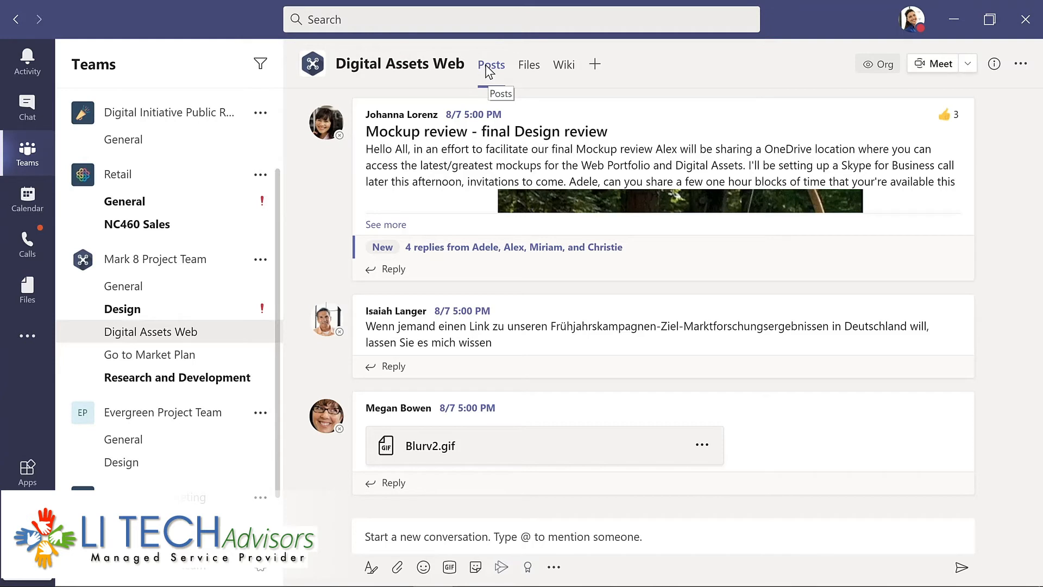
Examine the Digital Assets Web channel's files and the ways to open Product Launch.pptx, including the channel's wiki.
left_click(532, 68)
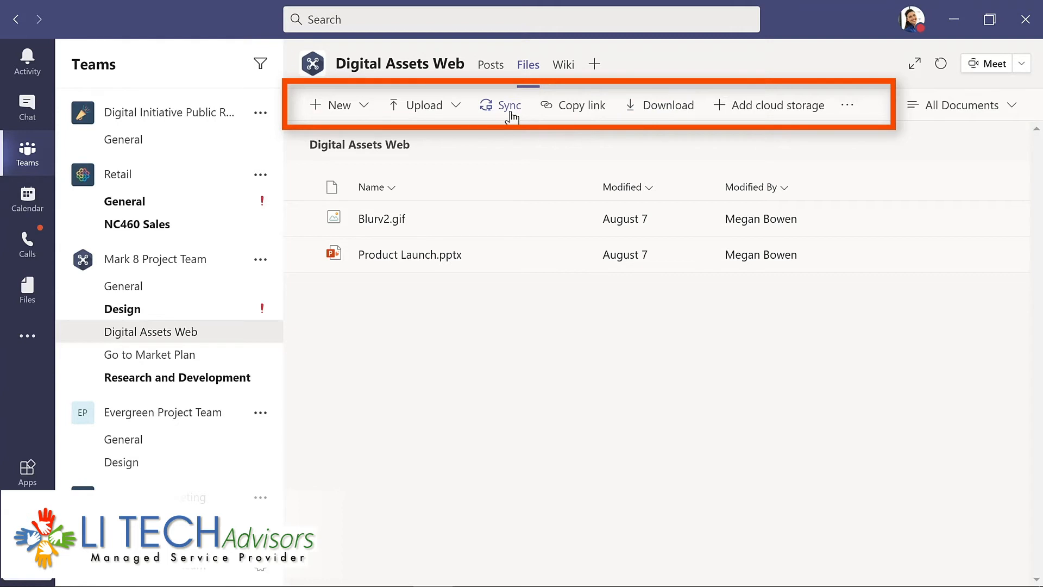
left_click(571, 257)
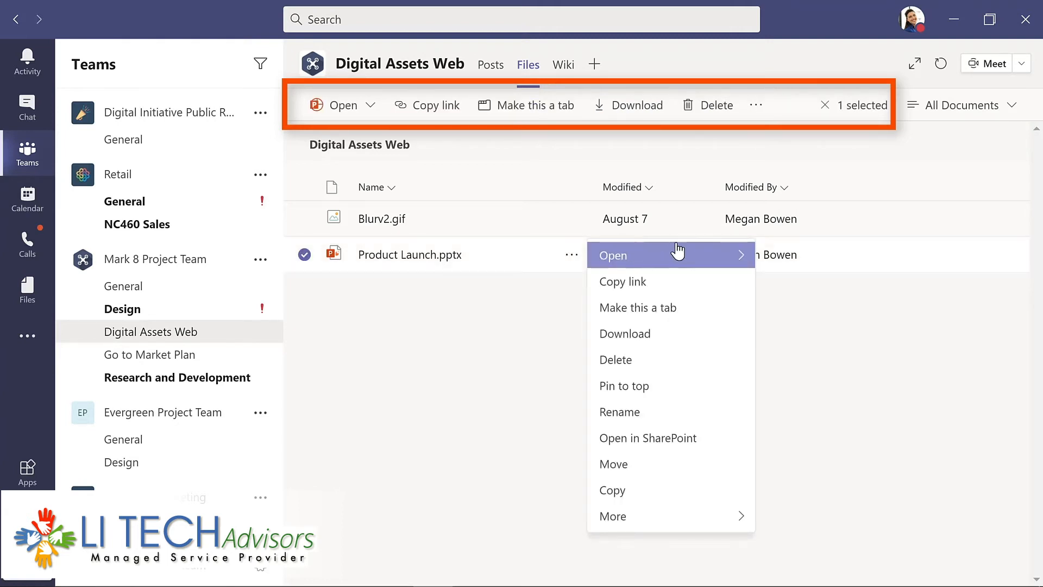
mouse_move(740, 262)
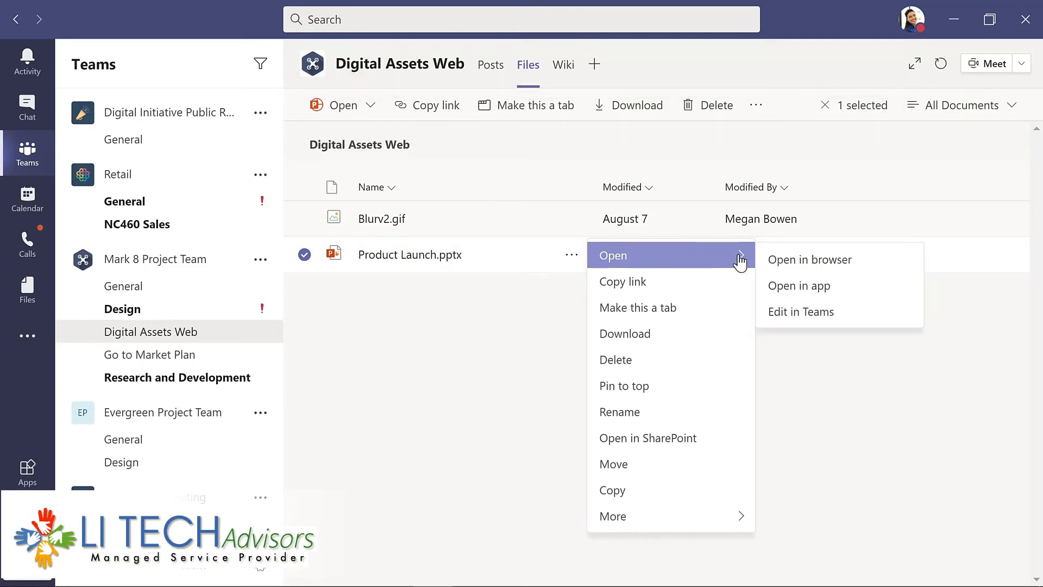
left_click(556, 136)
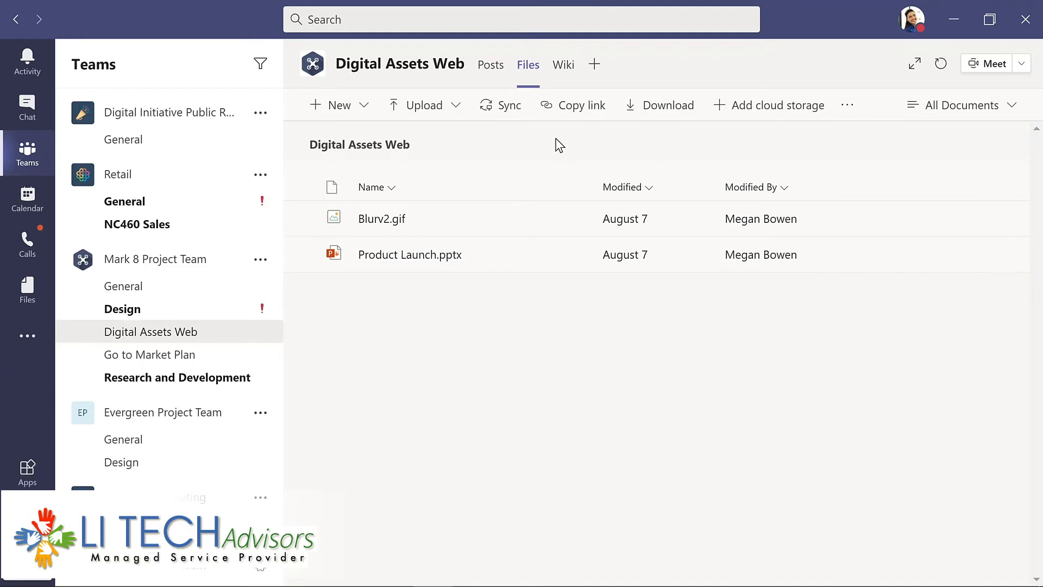
left_click(563, 71)
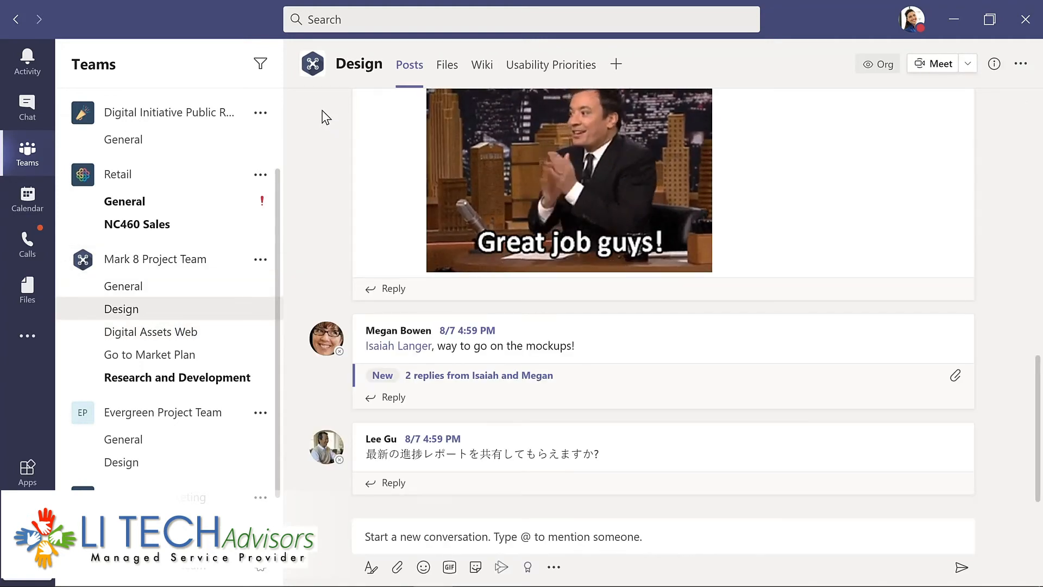
View the Usability Priorities document in Mark 8 Project Team's Design channel and bring up the options for adding a tab.
left_click(550, 66)
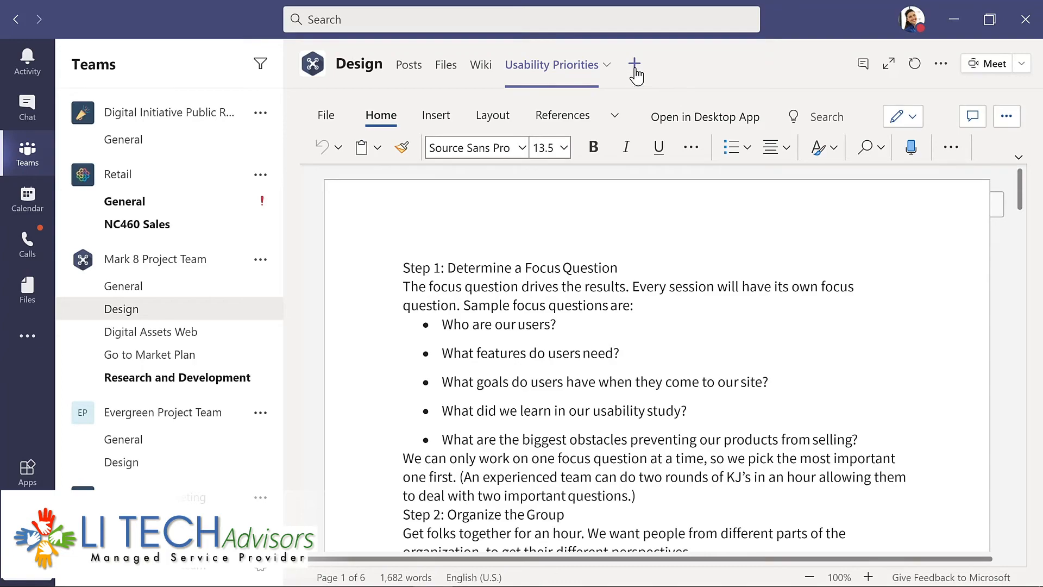
left_click(634, 69)
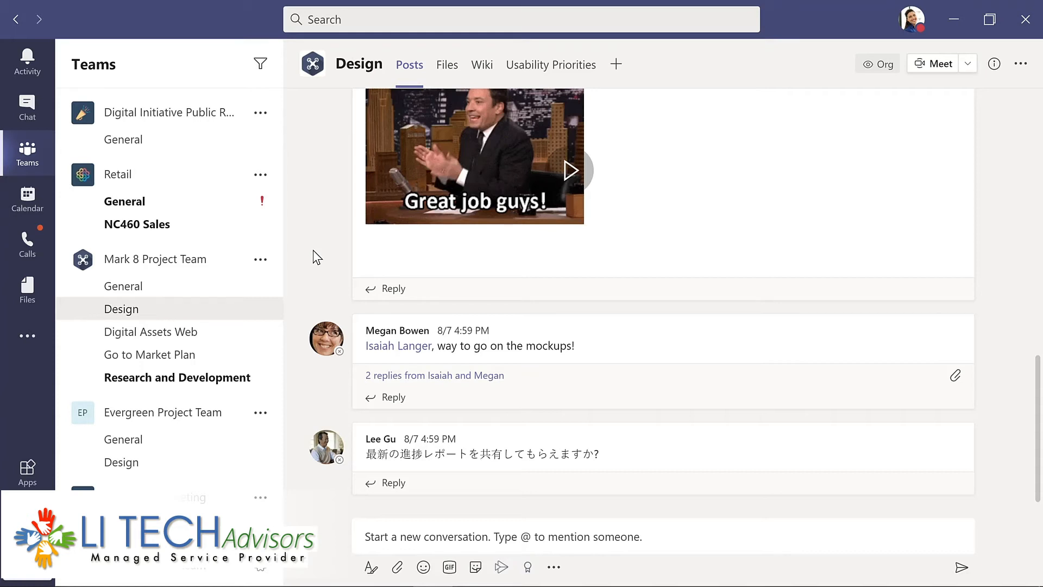
Reply "Great job with a tight deadline!" to the post praising the mockups in Mark 8 Project Team's Design channel.
left_click(389, 400)
type("Great job with")
type("a ")
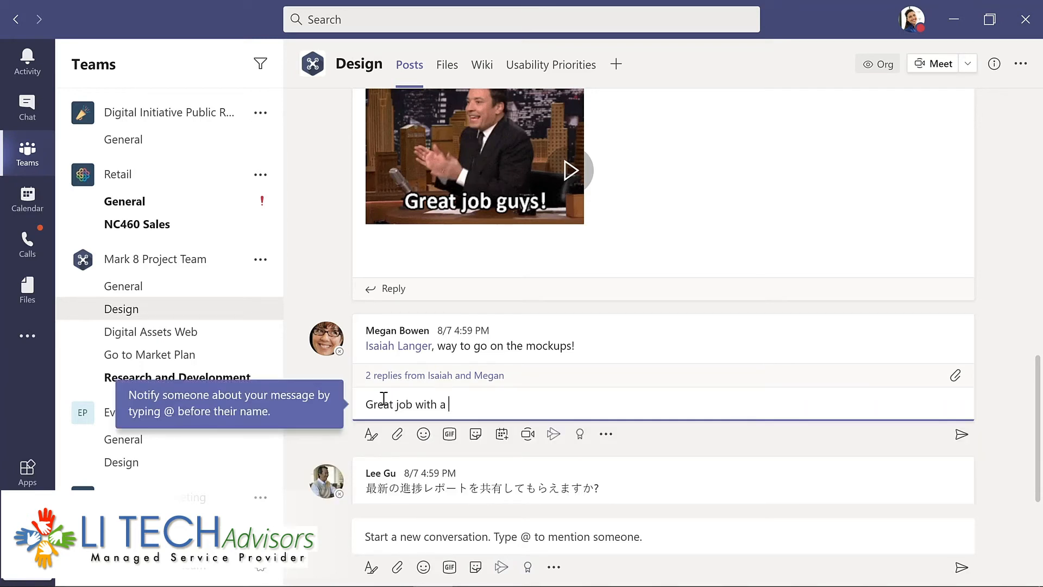
type("tight deadline!")
key("Return")
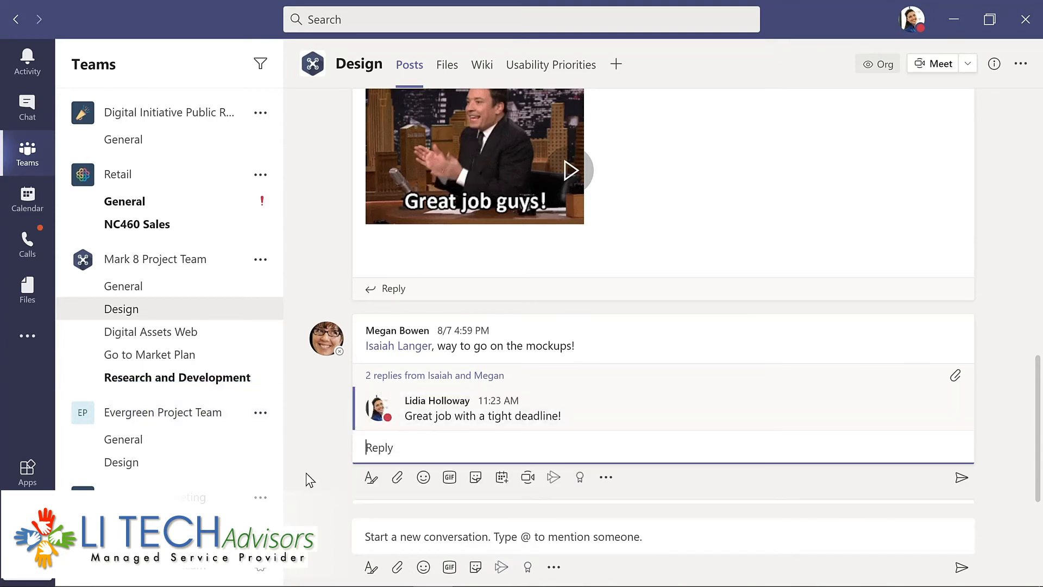
Start a new conversation in the Design channel and attach Contoso Marketing Principles-2021.pptx from the computer.
left_click(376, 539)
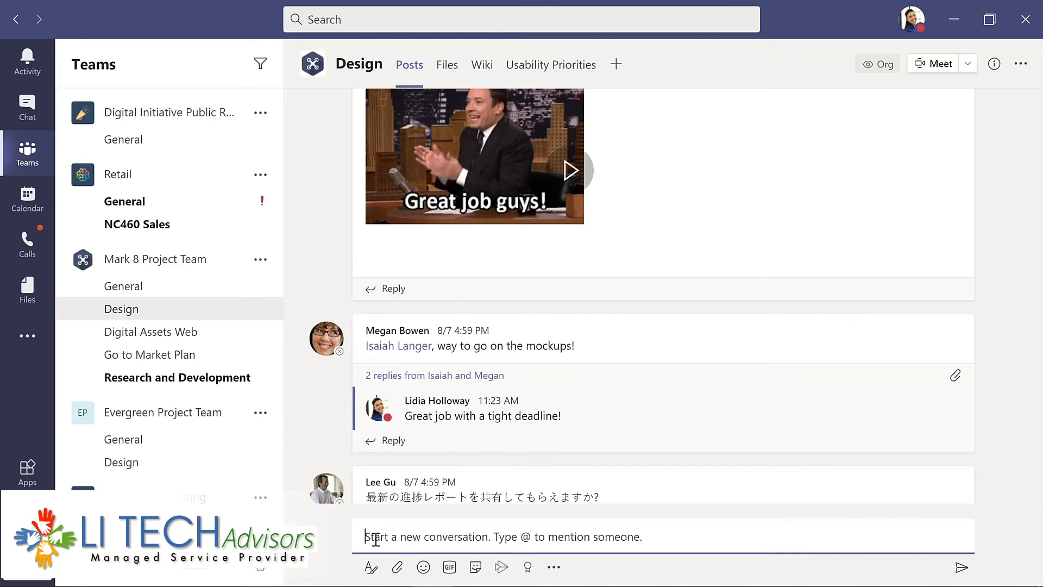
left_click(398, 568)
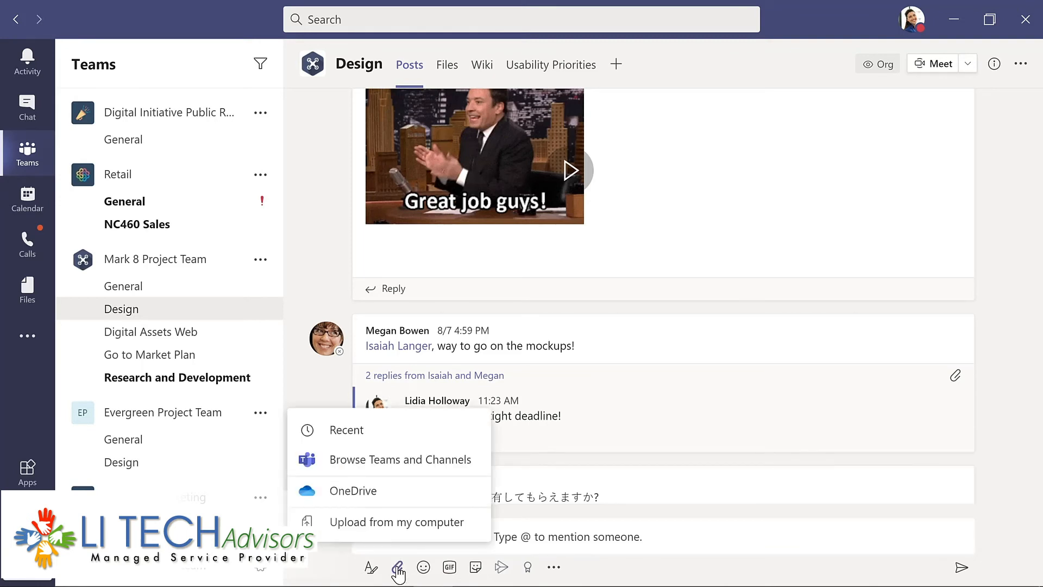
left_click(397, 523)
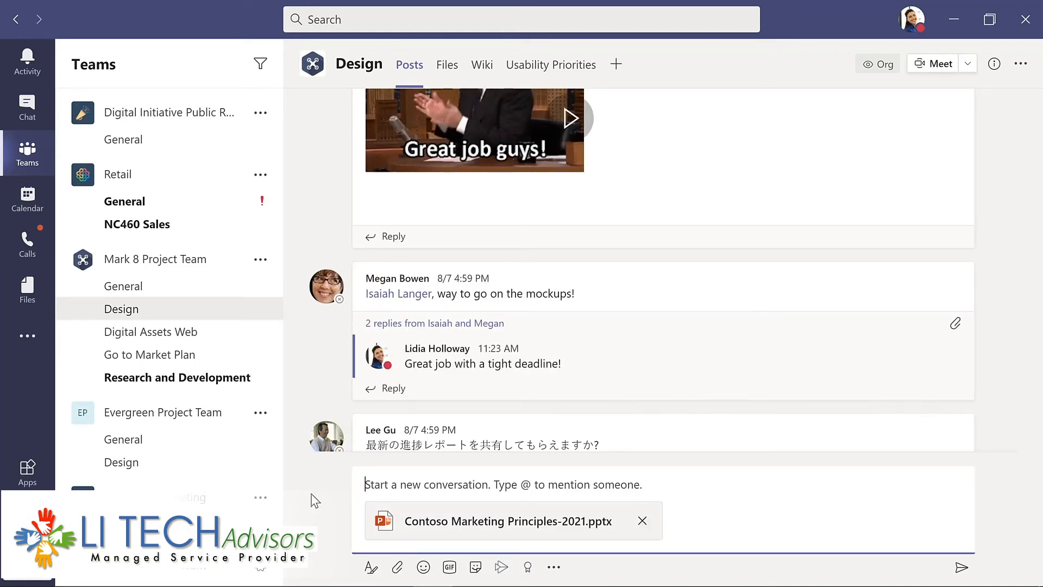
Mention the Design channel, add ", please review this presentation for our upcoming meeting." and send the post.
type("@")
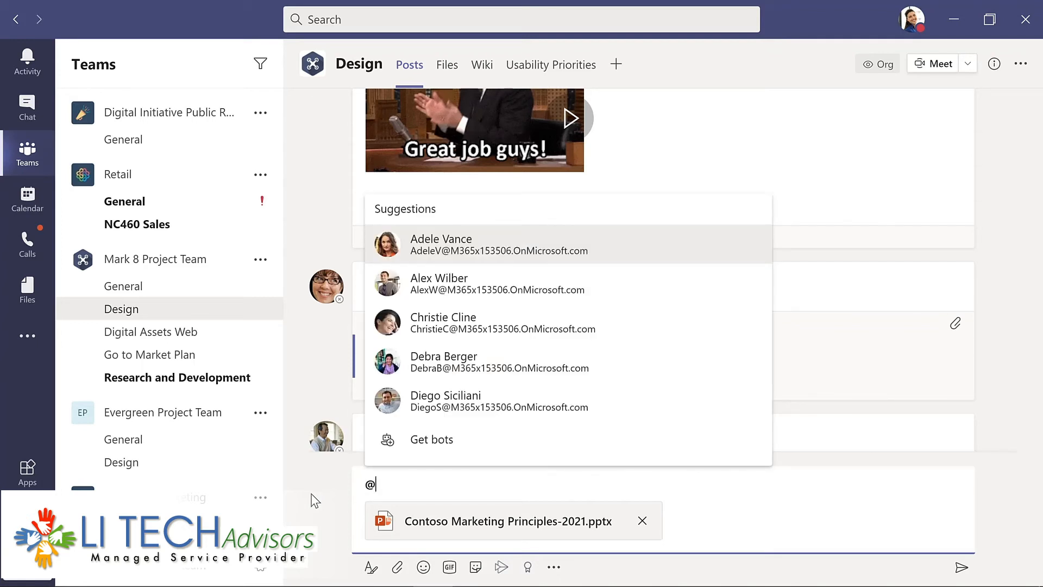
type("chann")
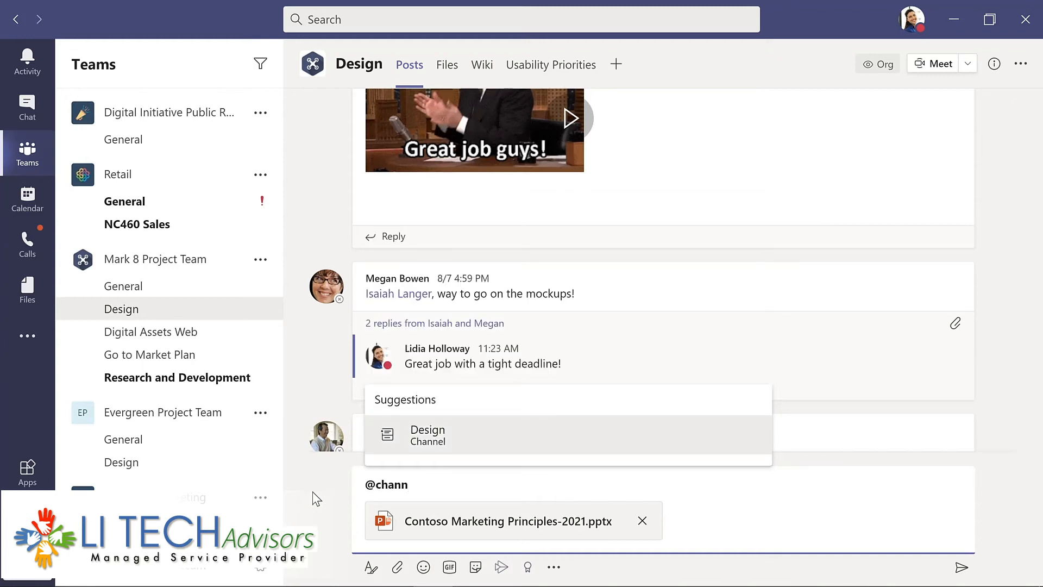
left_click(440, 441)
type(", please review this presentation for our upcoming meeting.")
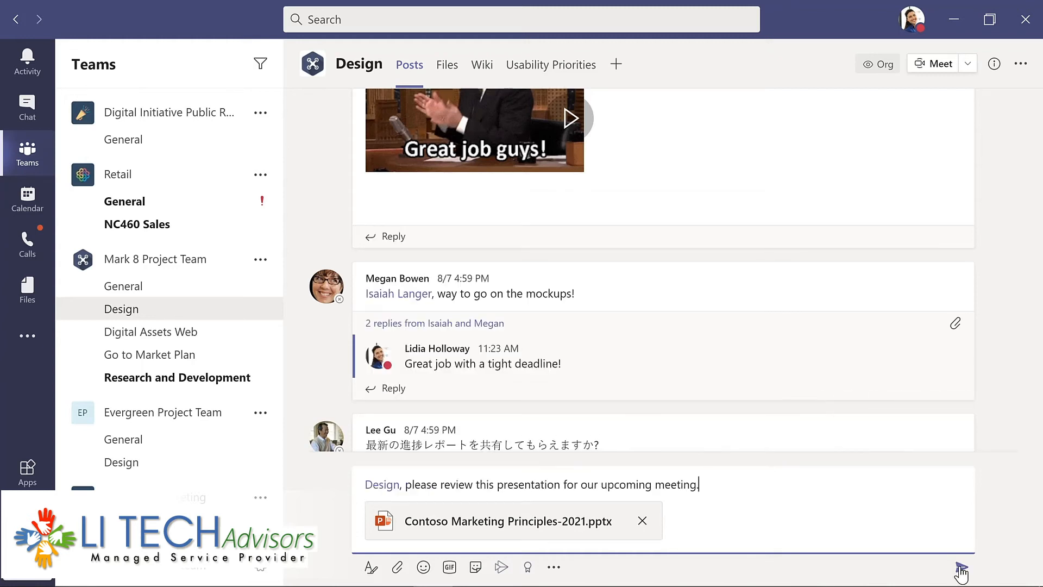
left_click(961, 568)
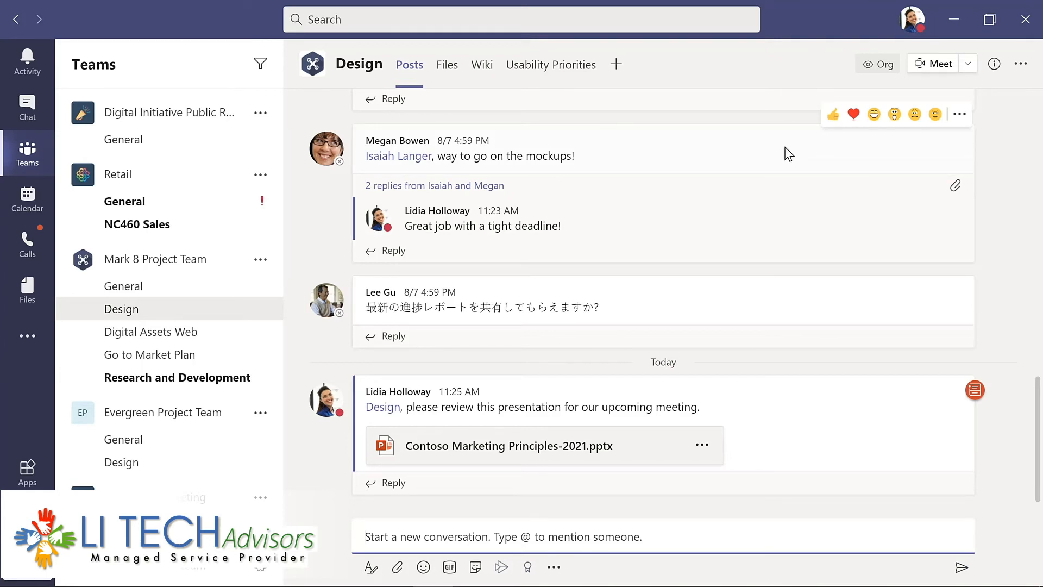
React with a heart to the post praising the mockups and look over its further message options.
left_click(855, 116)
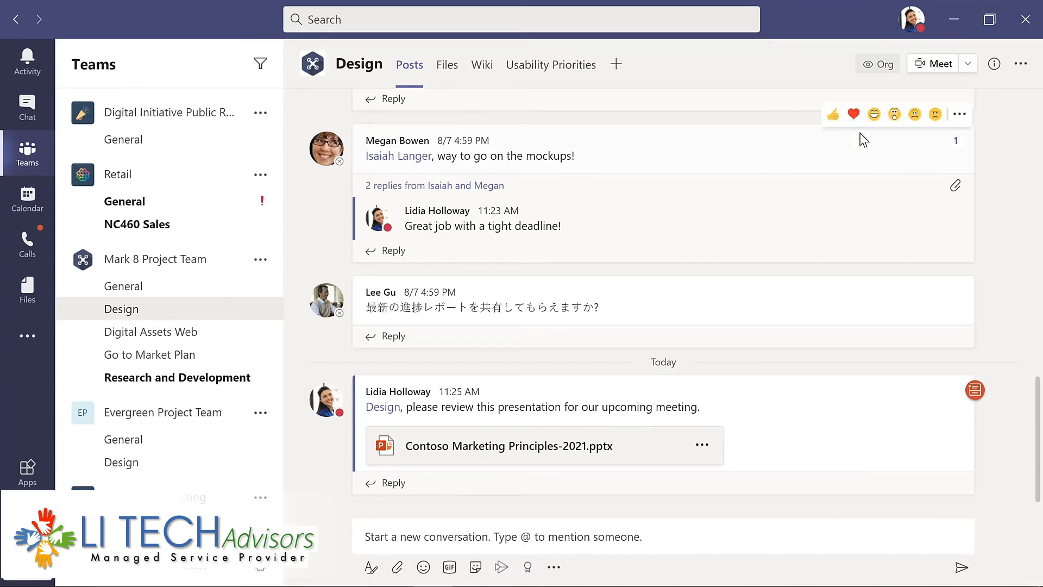
left_click(960, 116)
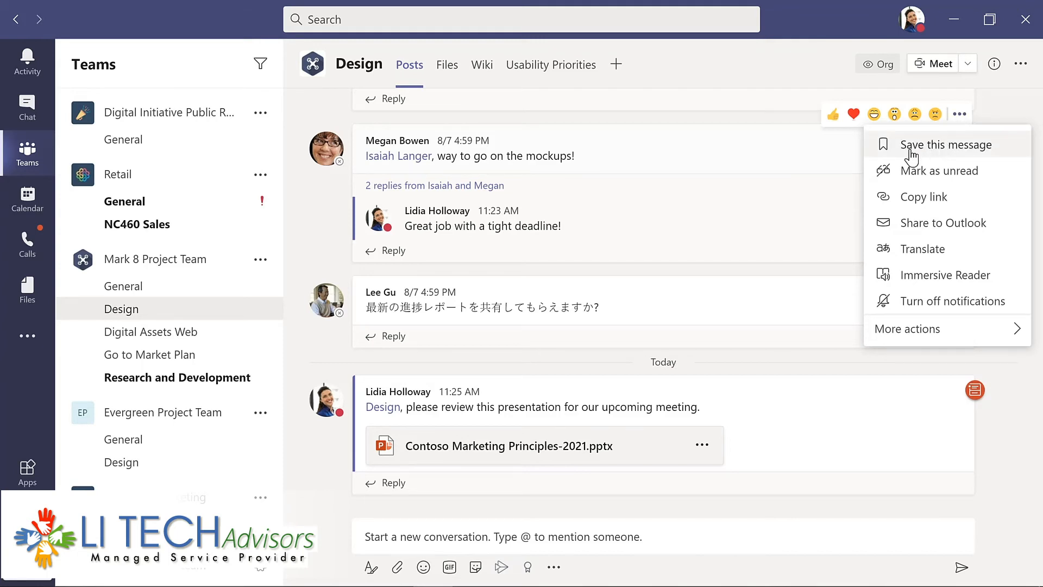
left_click(800, 155)
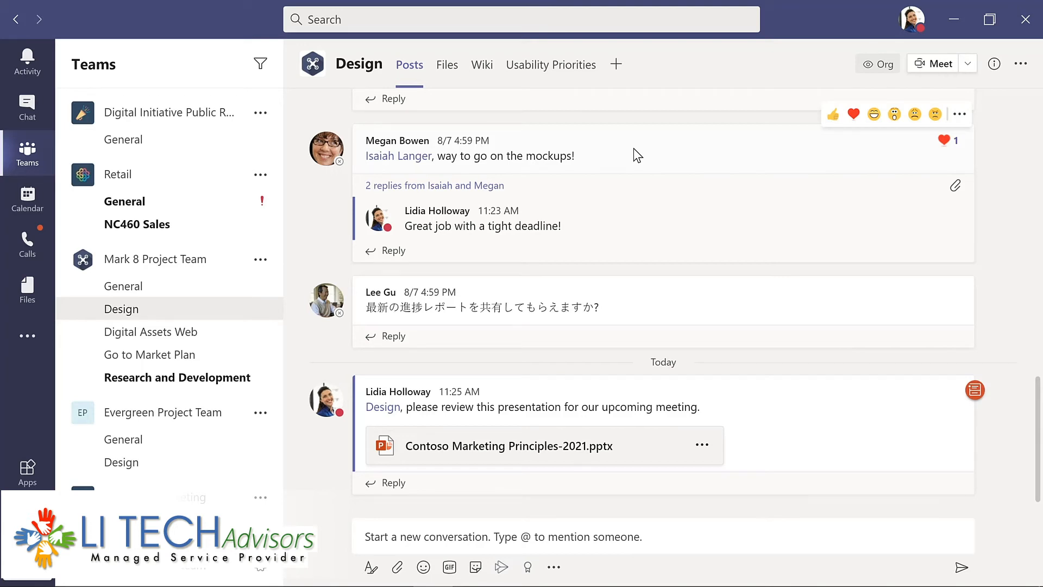
Start a private chat with the IT Admin and send "What's the update on the new laptops for my project team?".
left_click(28, 108)
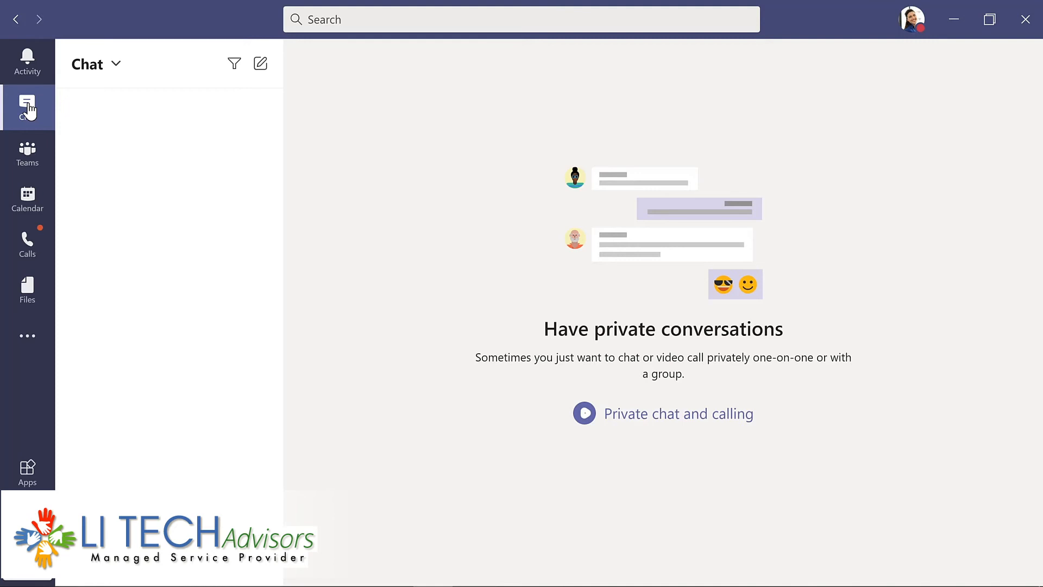
left_click(262, 65)
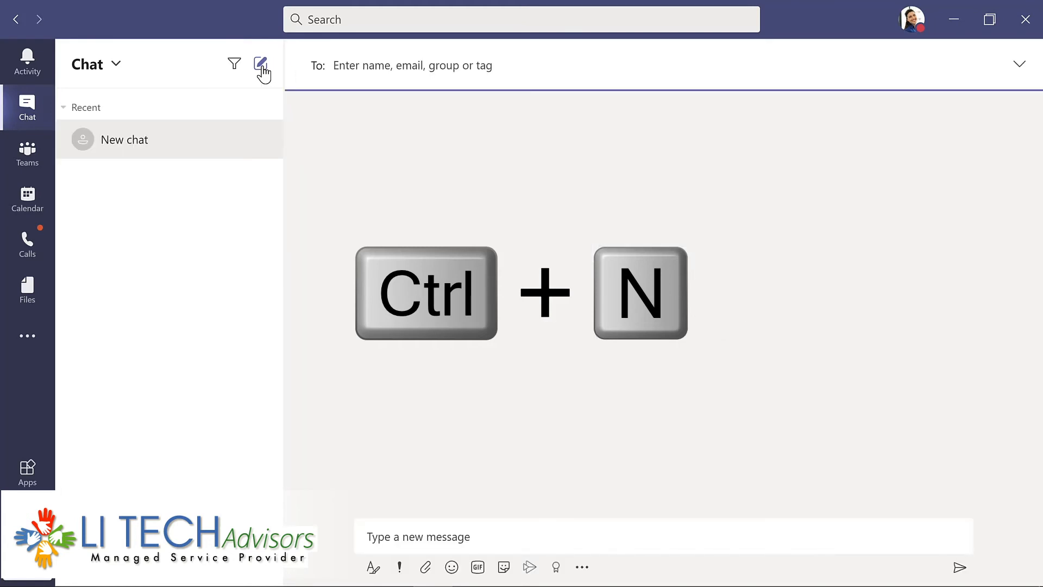
type("all")
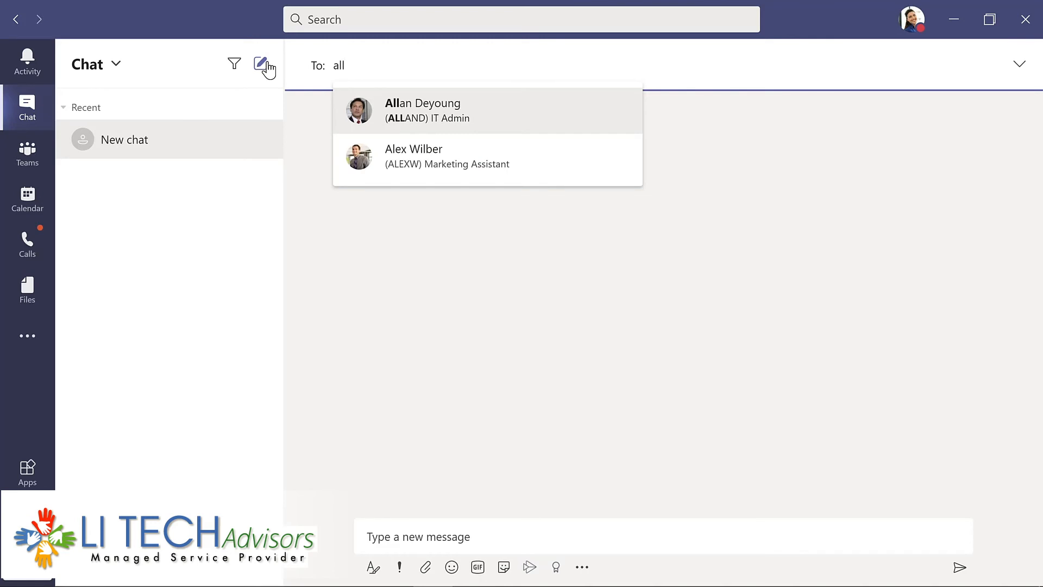
key("Return")
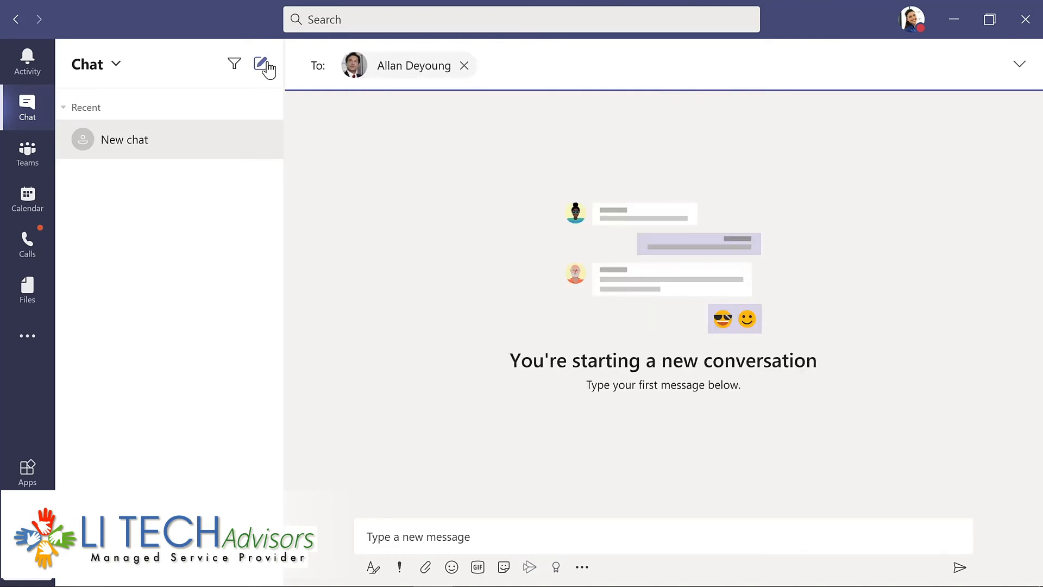
left_click(418, 530)
type("What's the update on the new laptops for my project team?")
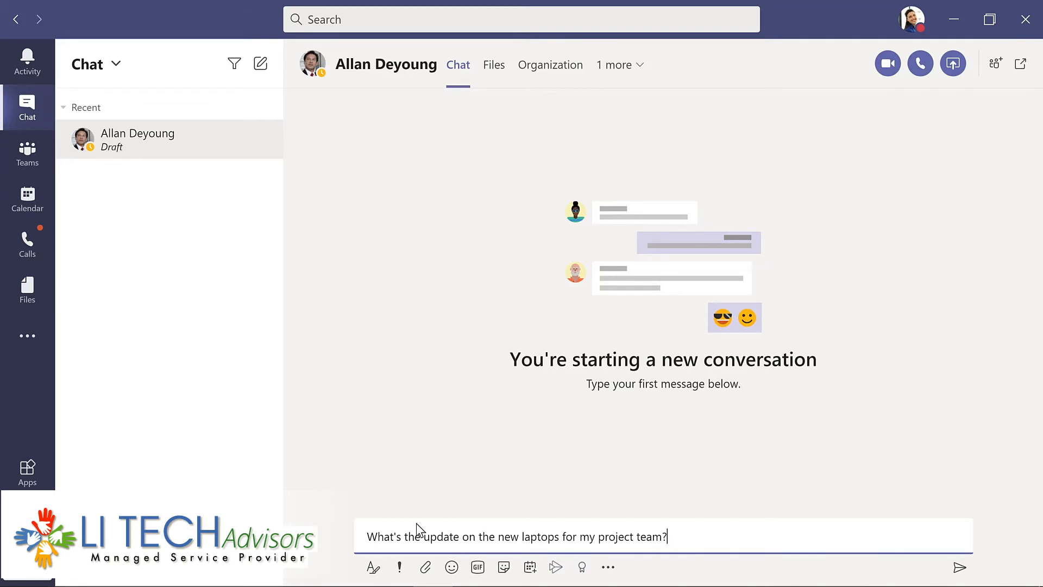
key("Return")
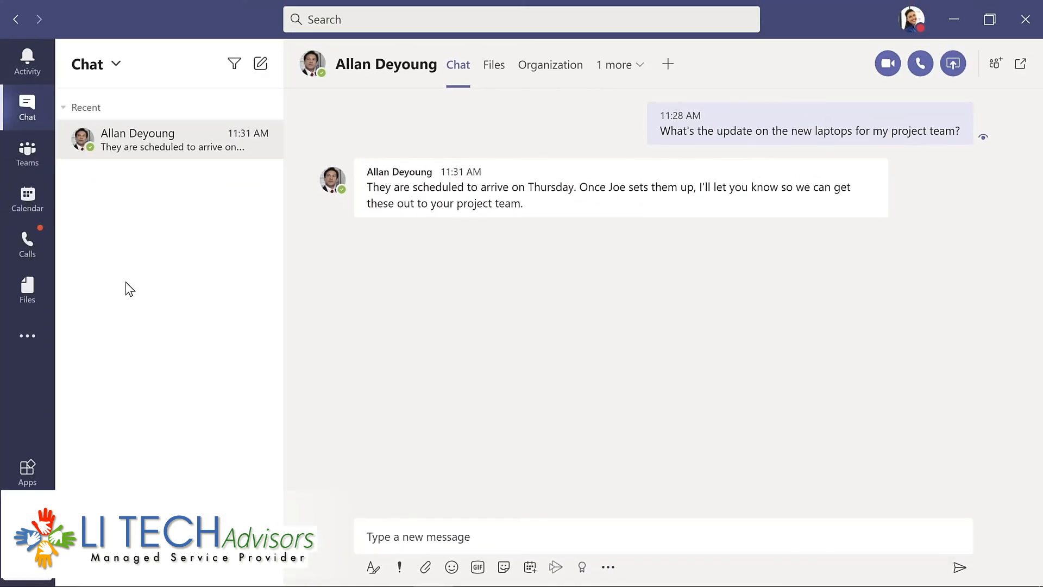
Reply in the private chat with a "yay" GIF of friends celebrating in a doorway and the text "Thanks so much!".
left_click(478, 567)
type("yay")
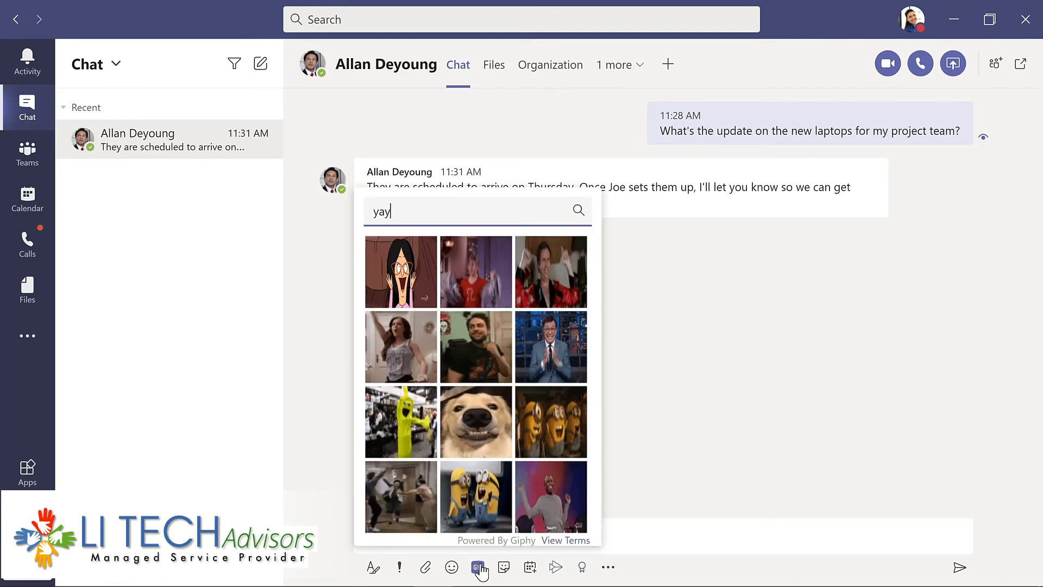
left_click(398, 495)
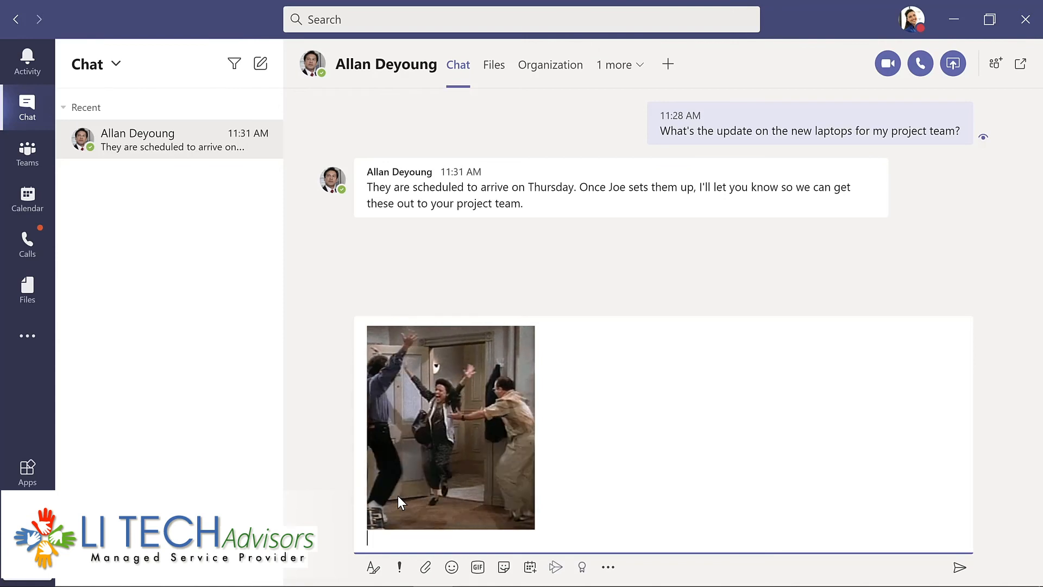
type("Thanks")
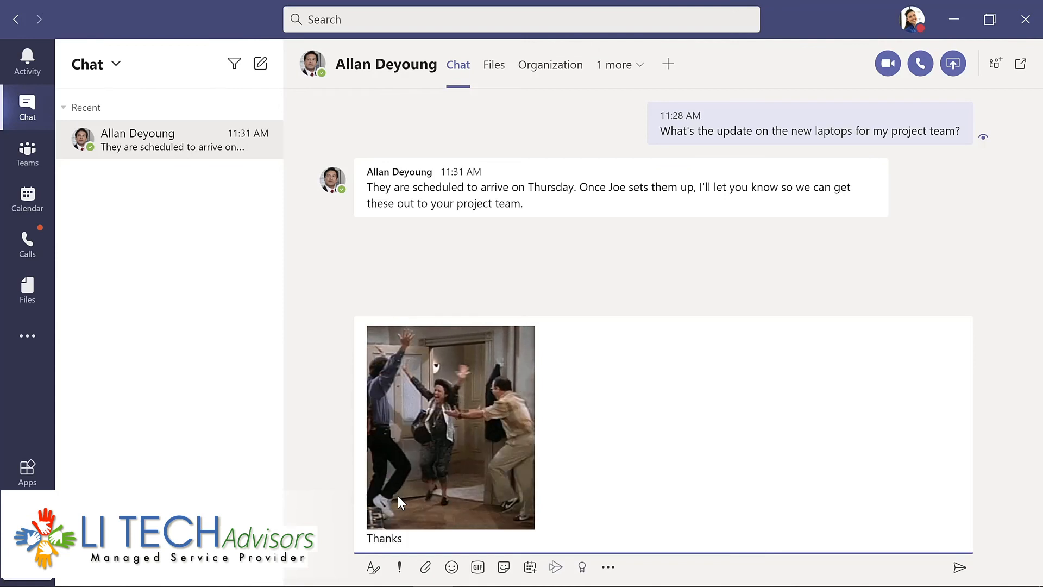
type(" so muc")
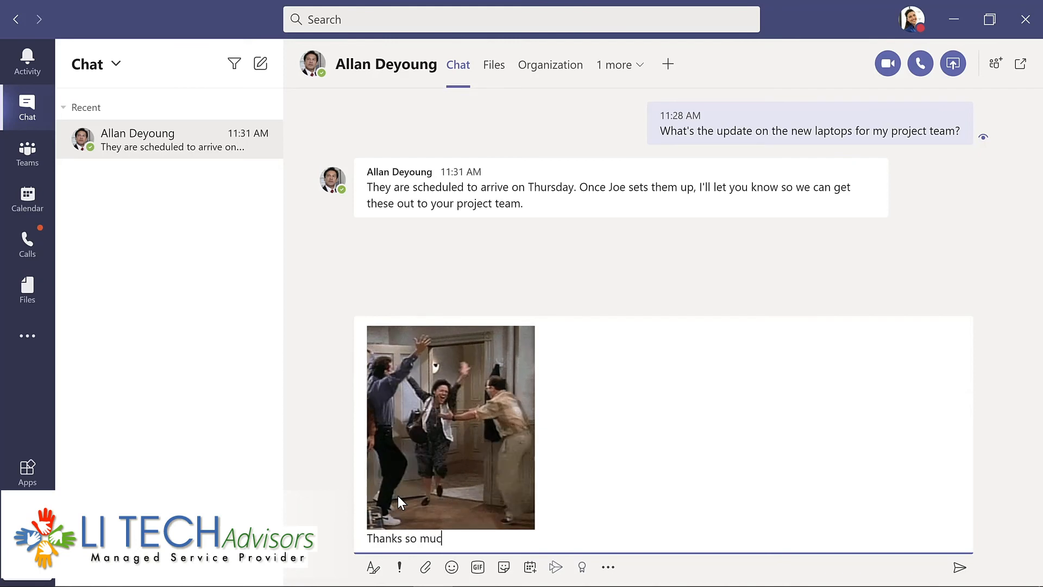
type("h!")
key("Return")
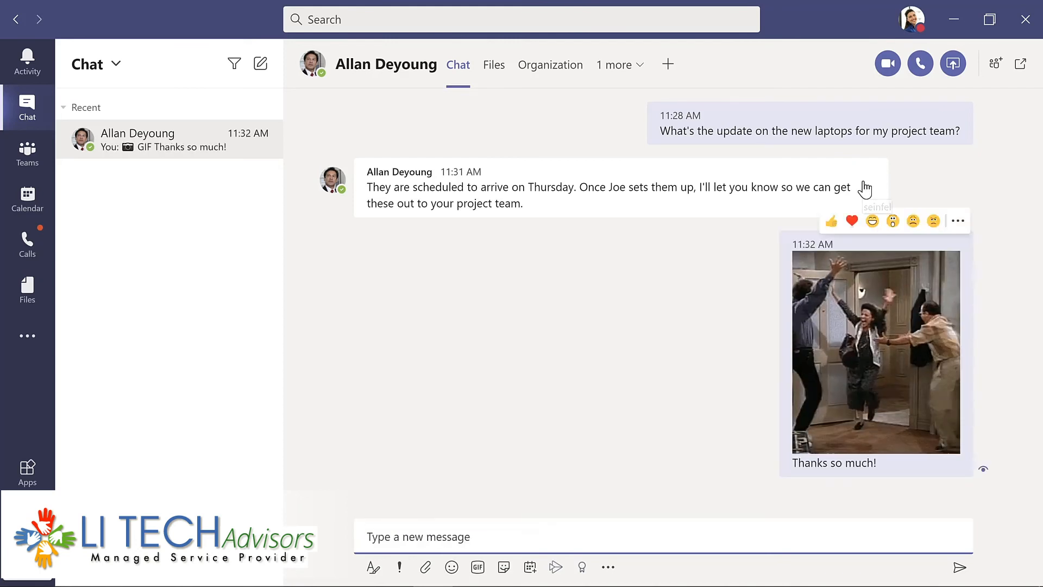
React with a laugh to the reply about the laptops and pin the private chat.
mouse_move(857, 186)
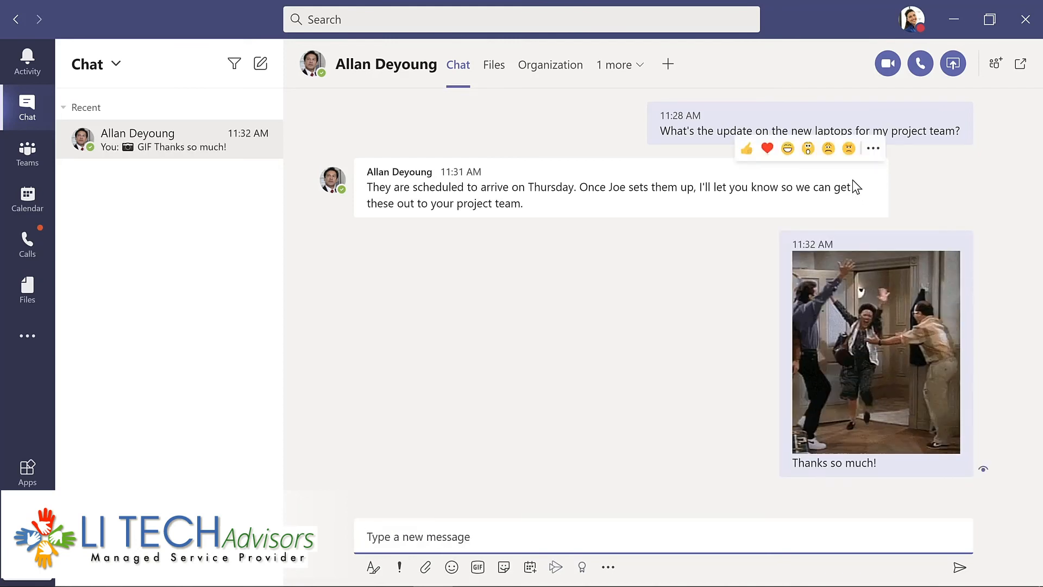
left_click(788, 150)
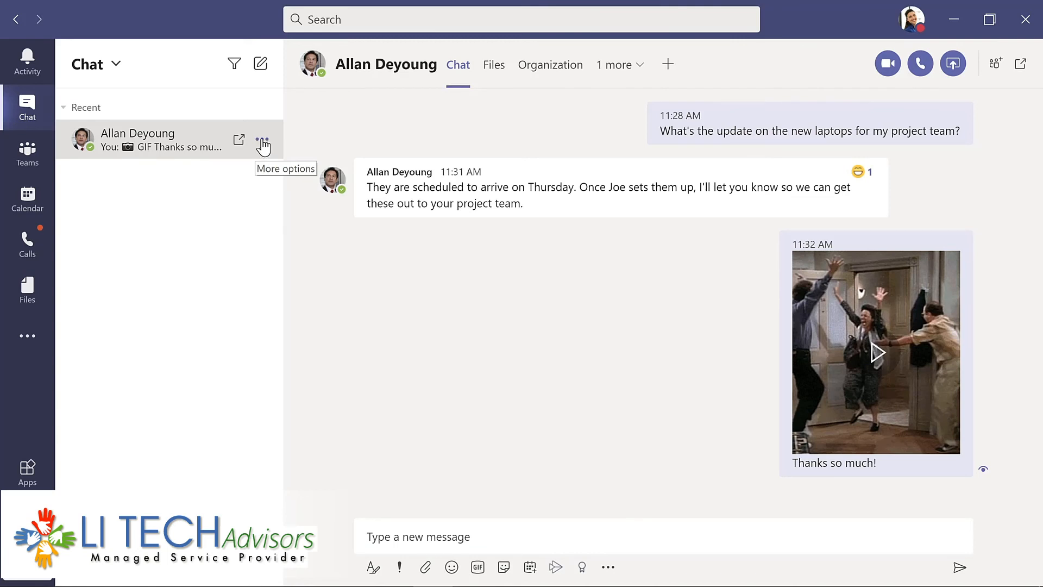
left_click(263, 142)
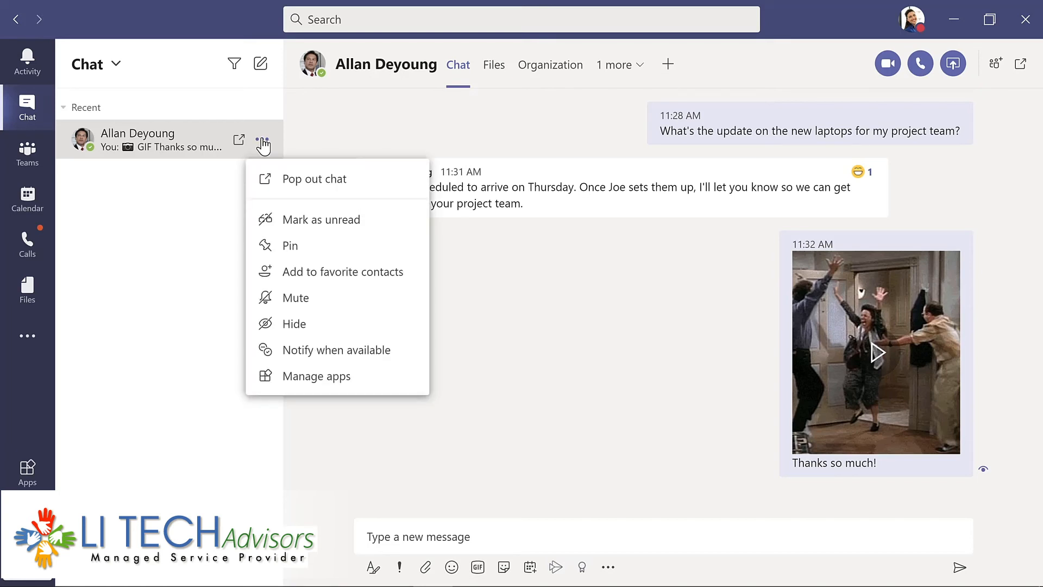
left_click(284, 251)
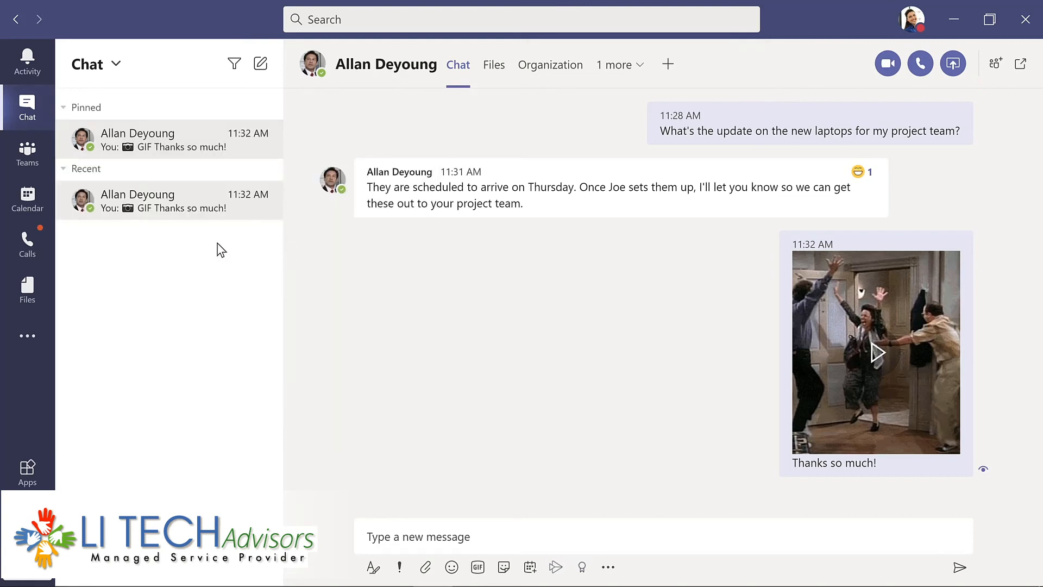
View the calendar as a full Week and return it to the Work week view.
left_click(28, 199)
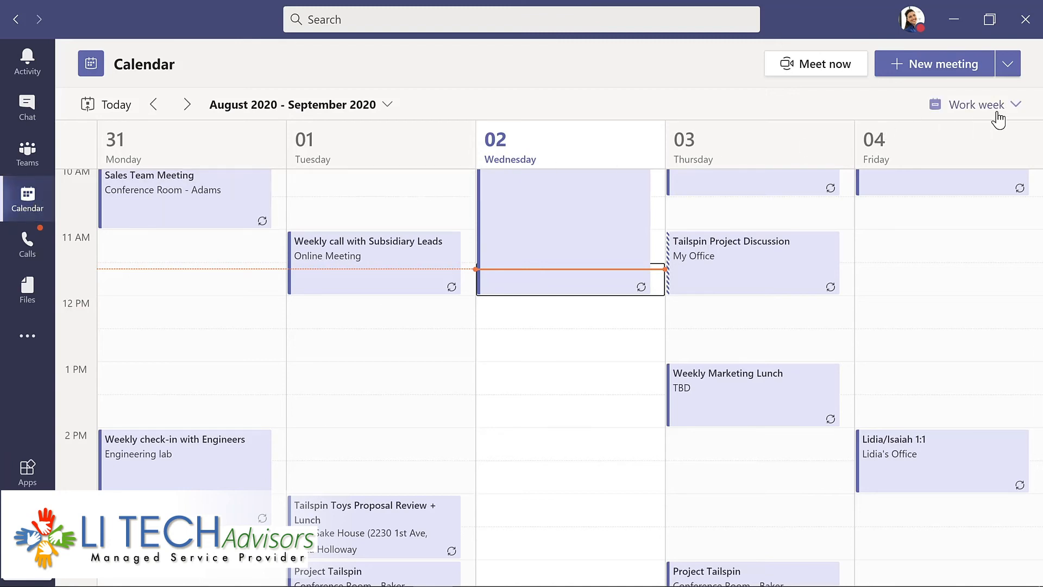
left_click(1014, 111)
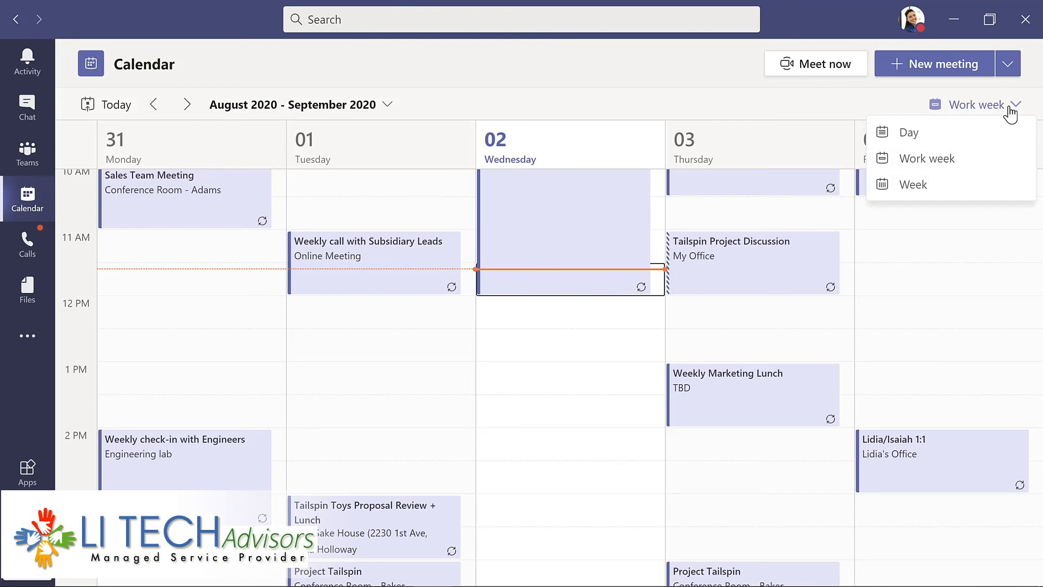
left_click(936, 186)
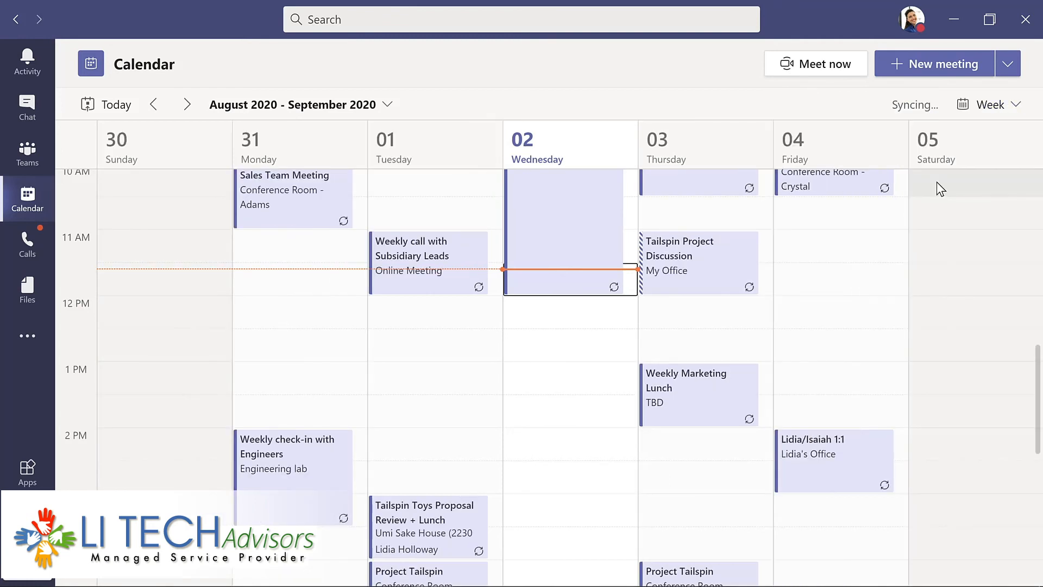
left_click(1014, 106)
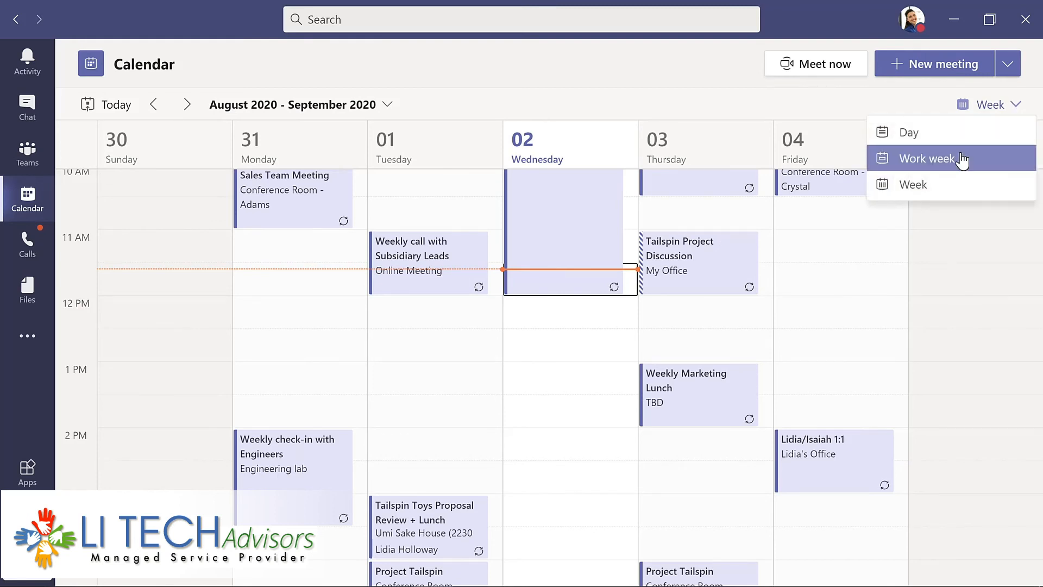
left_click(962, 159)
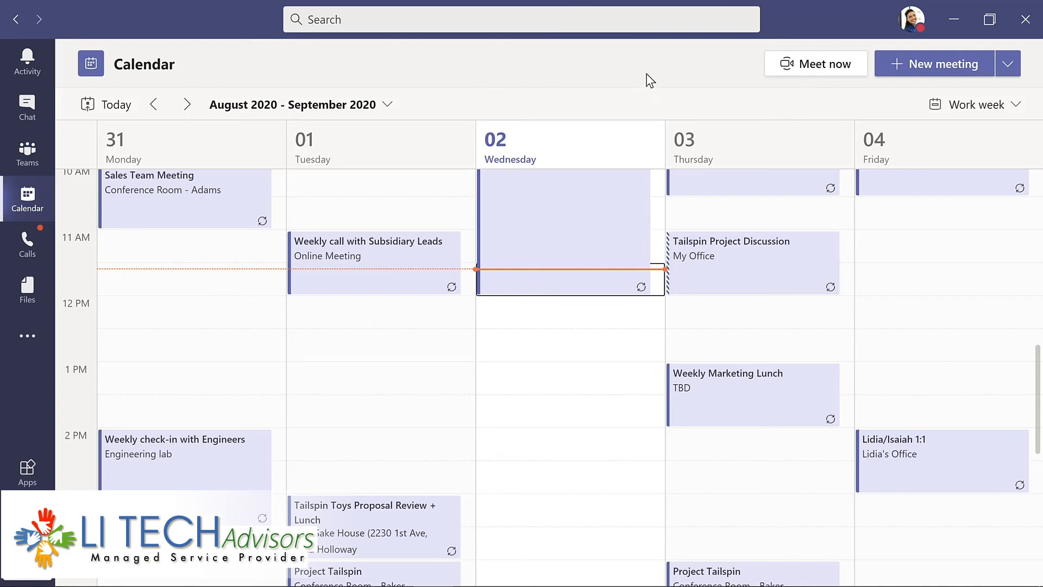
Create a new meeting titled "Evergreen Design Meeting" and add four colleagues as required attendees.
left_click(923, 62)
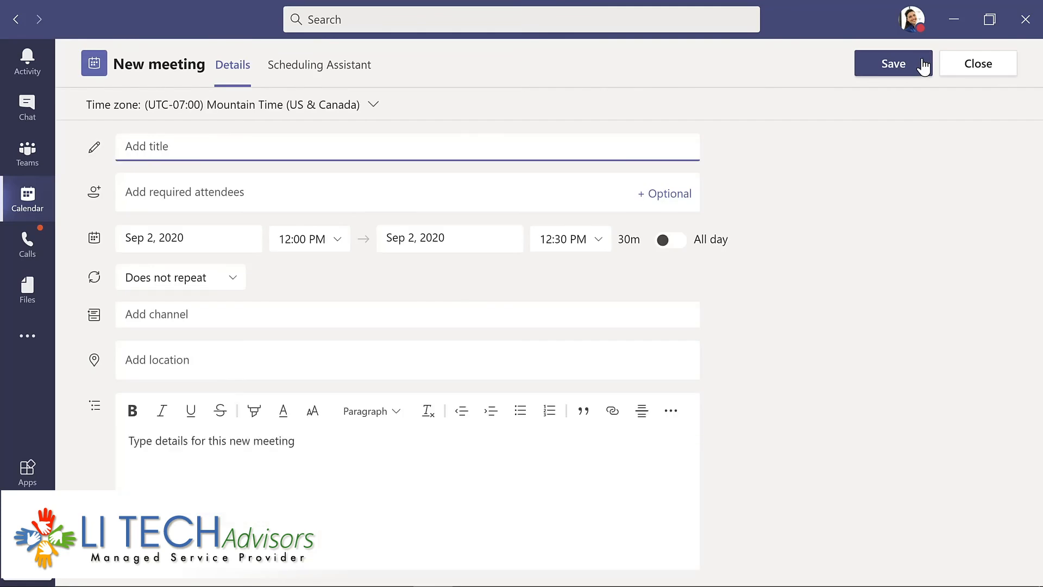
type("Evergreen Design Meeting")
left_click(257, 190)
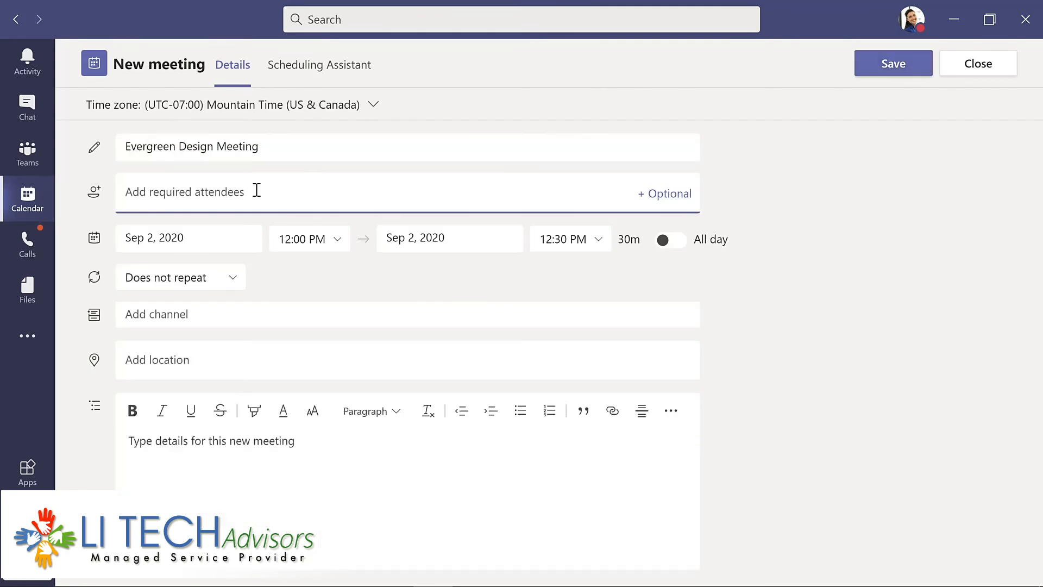
type("lynn")
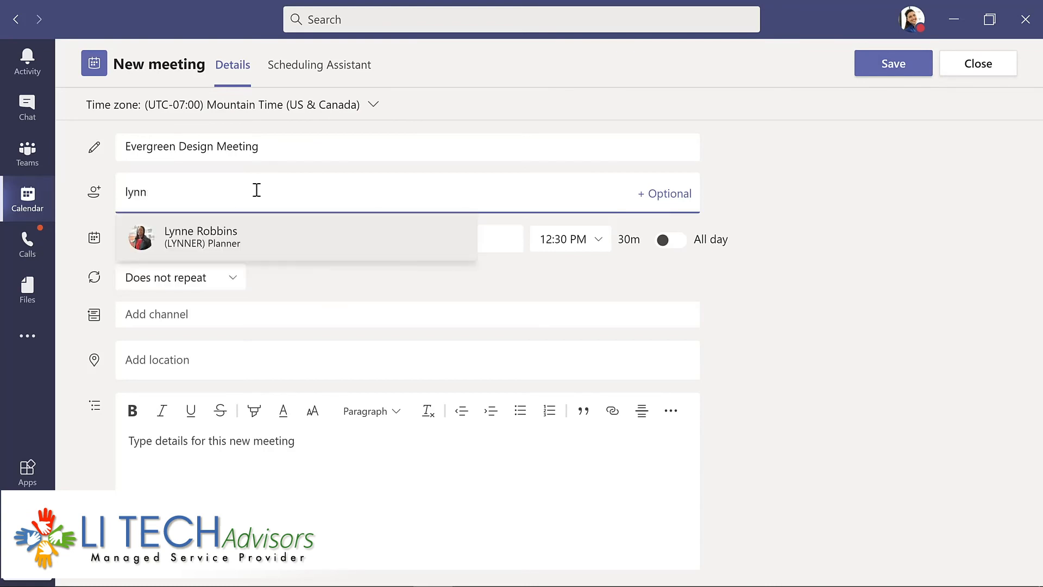
key("Return")
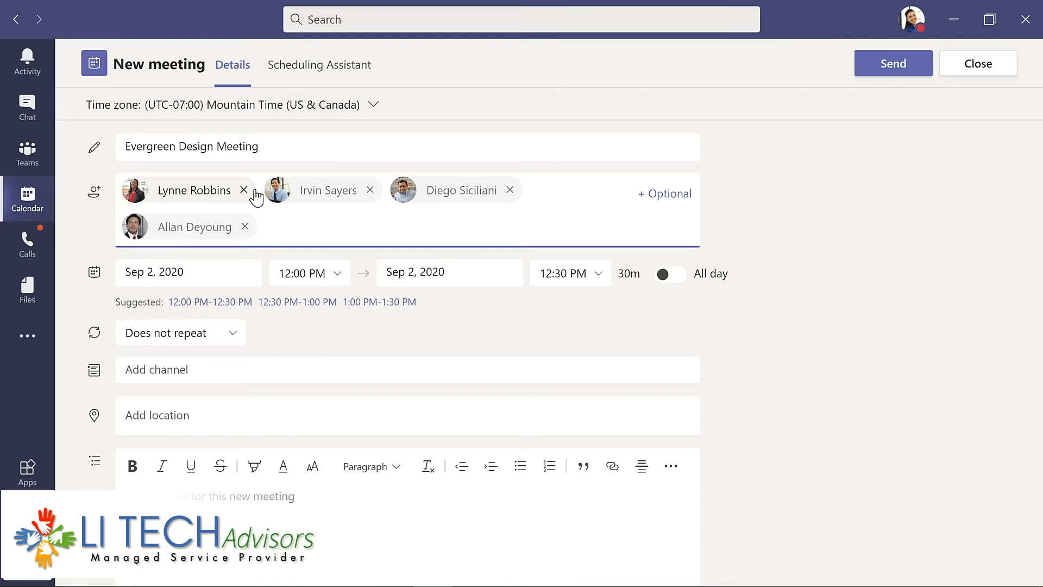
Set the meeting date to Sep 8, 2020 and extend its end to 1:00 PM in the Scheduling Assistant.
left_click(220, 268)
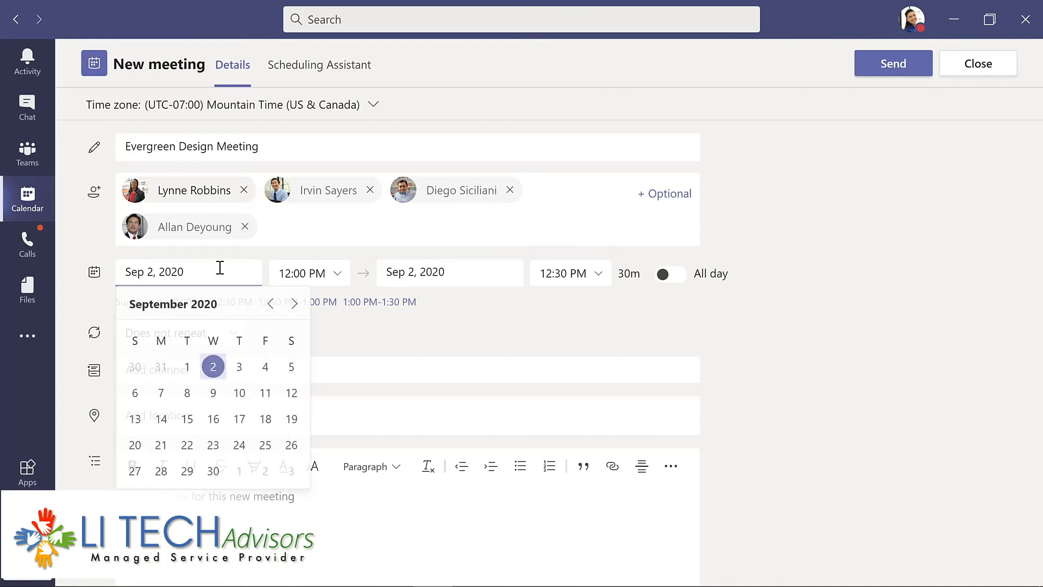
left_click(187, 393)
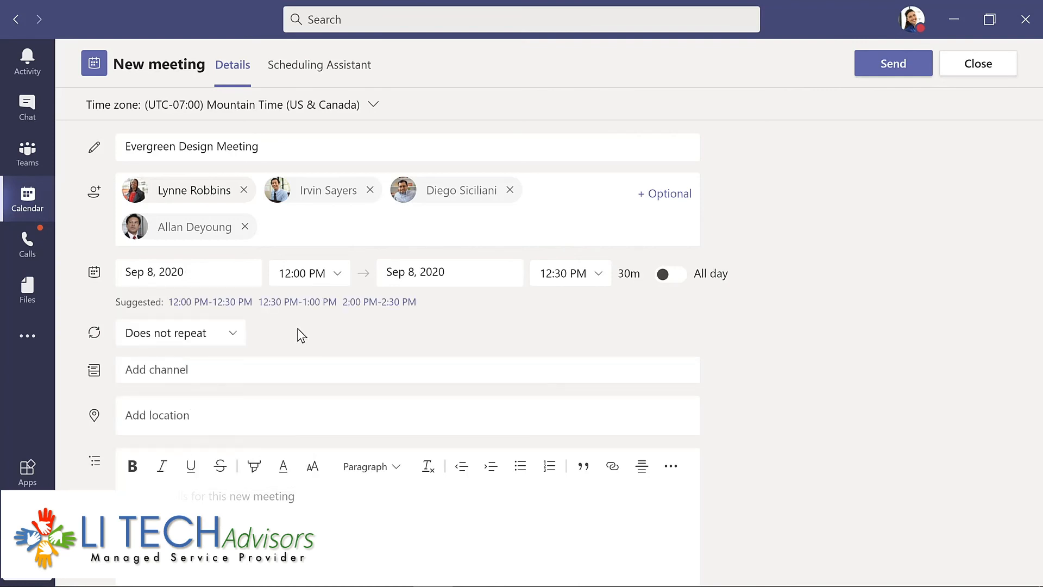
left_click(306, 66)
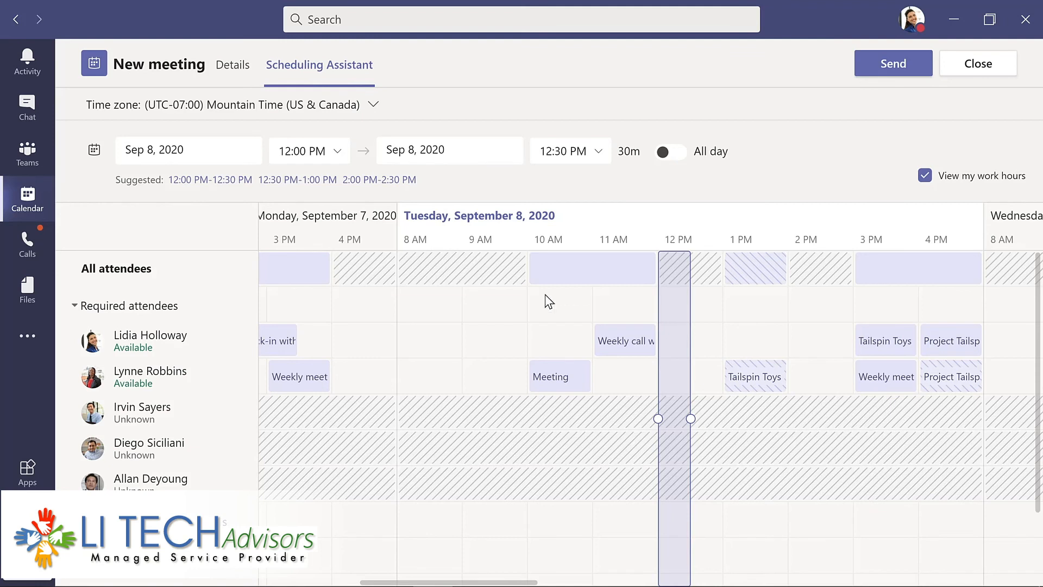
left_click_drag(691, 418, 727, 419)
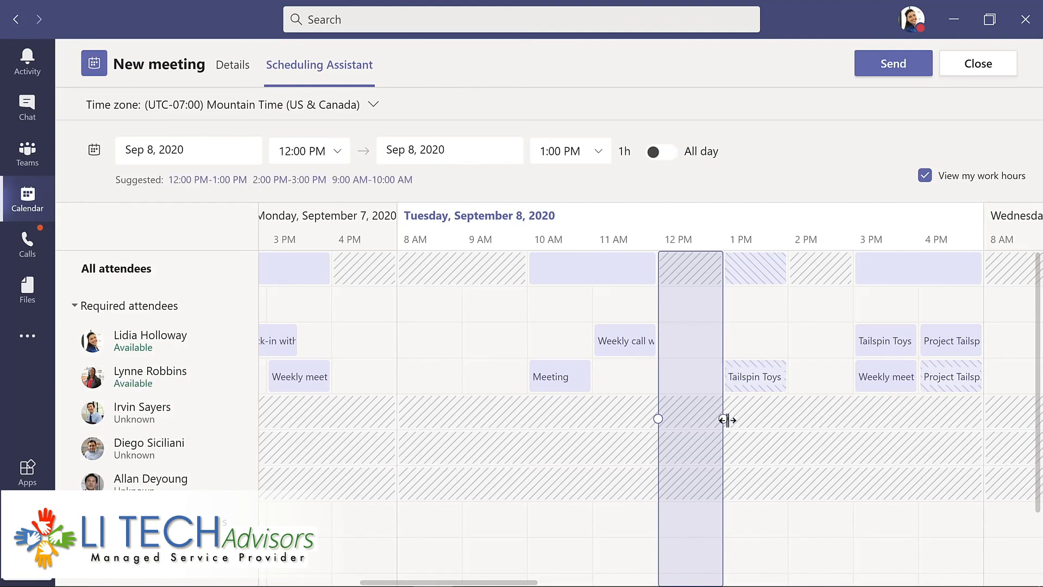
Assign the meeting to the Design channel of Evergreen Project Team in the meeting details.
left_click(233, 68)
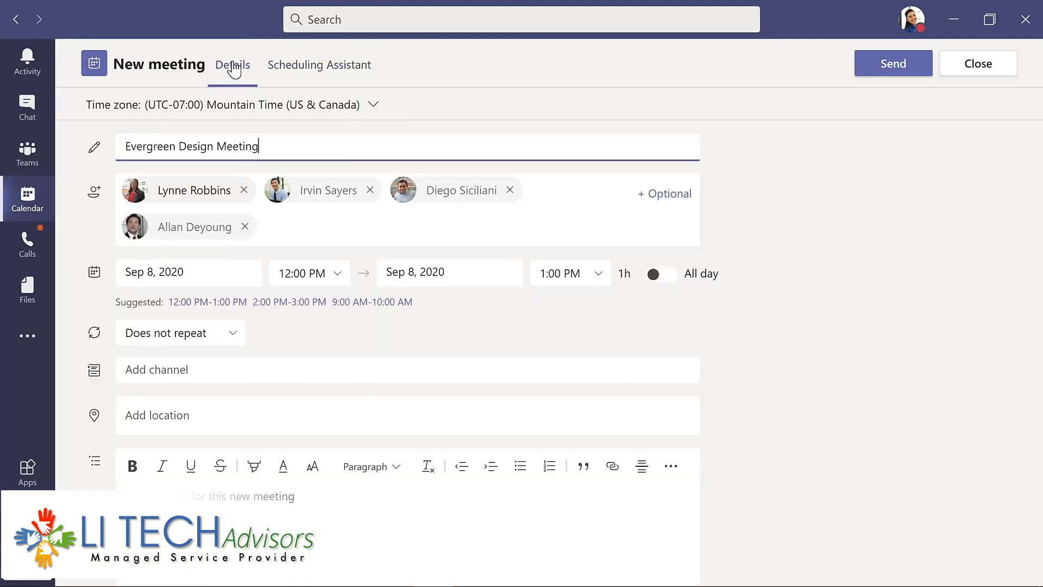
left_click(244, 371)
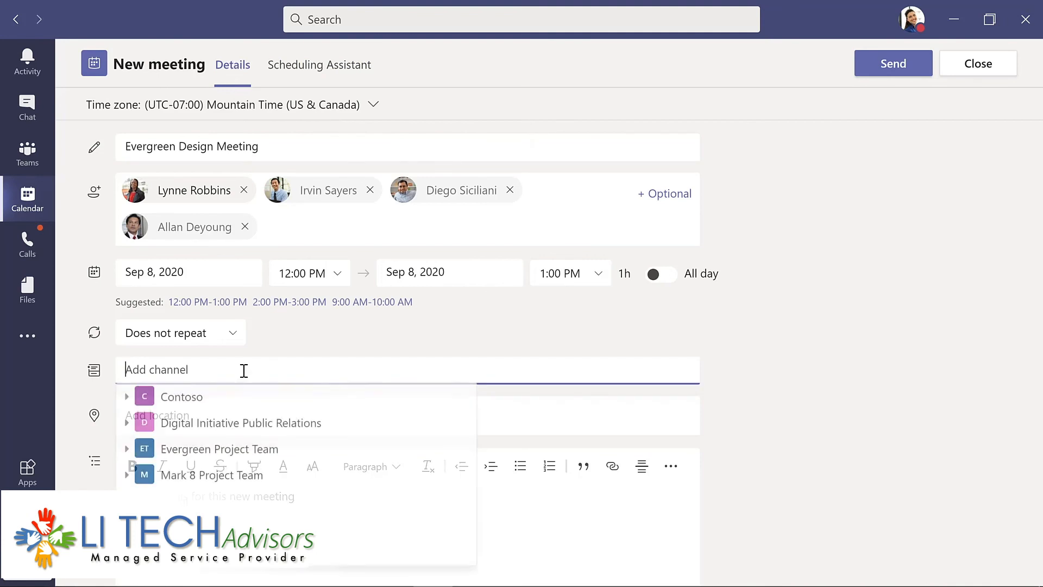
left_click(128, 451)
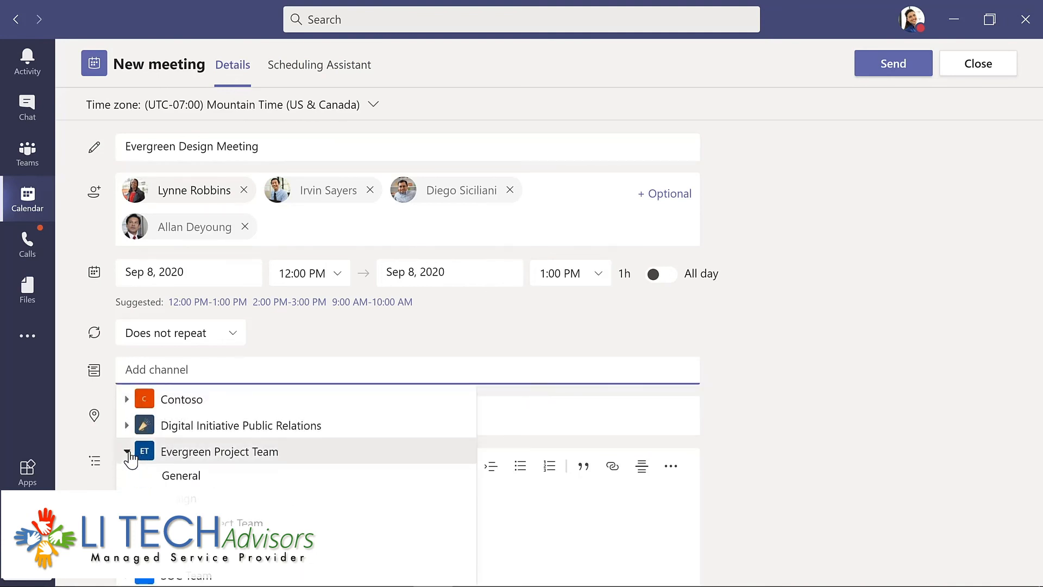
left_click(189, 500)
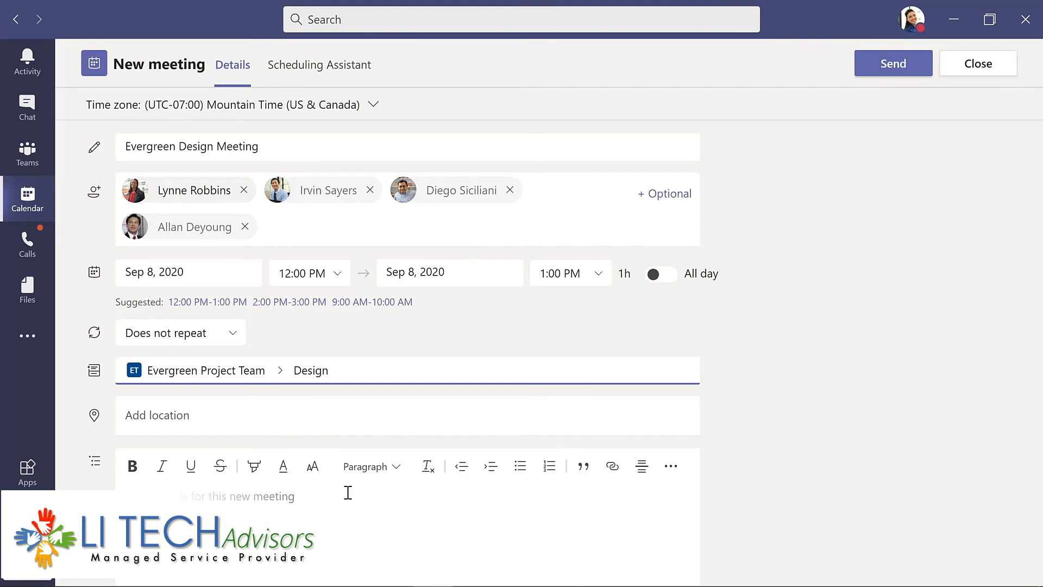
Enter "Weekly meeting for design team" as the meeting details and send the invitation.
left_click(288, 496)
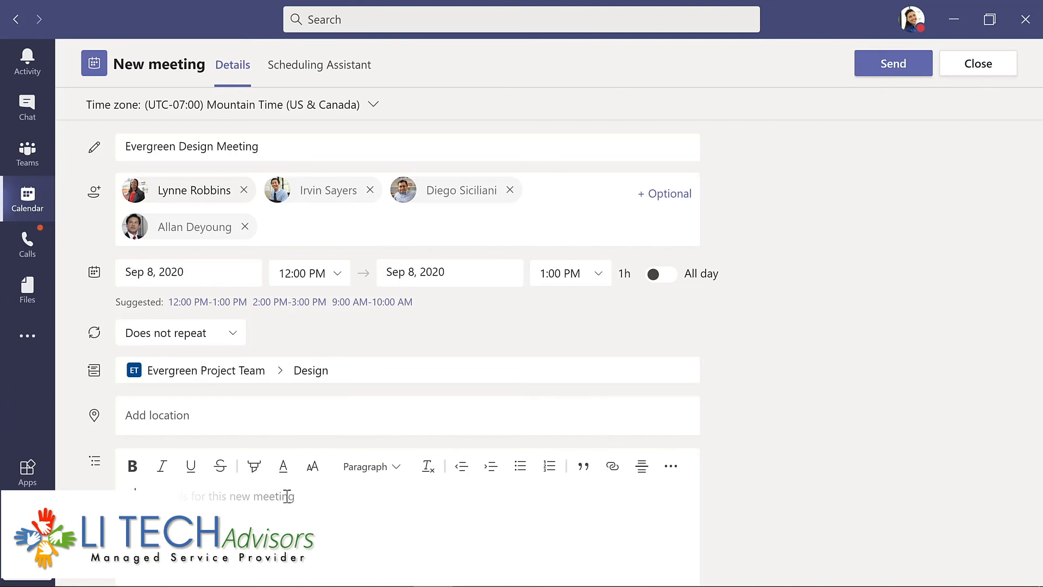
type("Weekly meeting for design team")
left_click(885, 69)
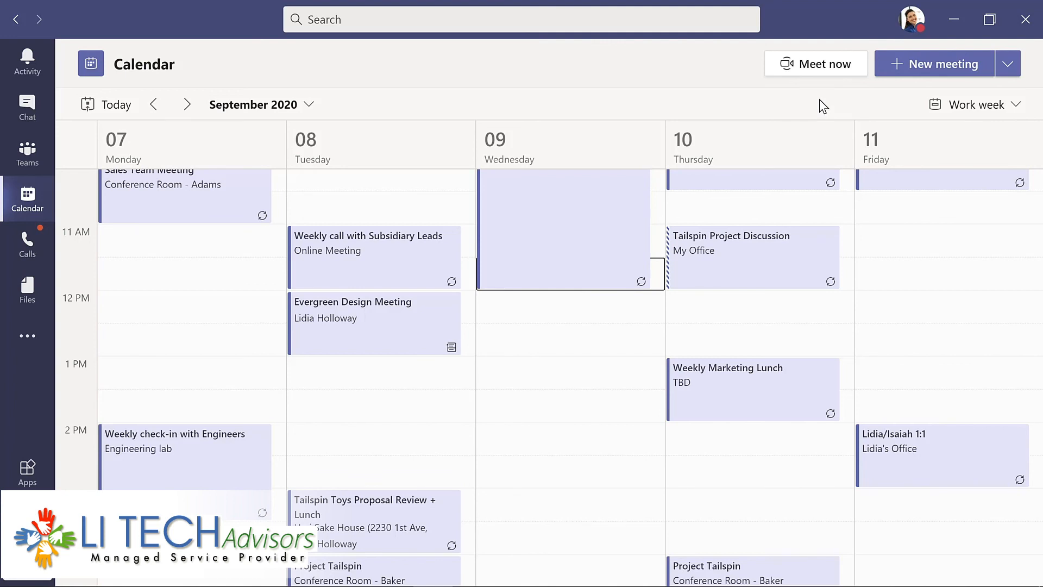
Start an instant meeting in the Design channel titled "Updates to planning document" and open its further meeting options.
left_click(30, 156)
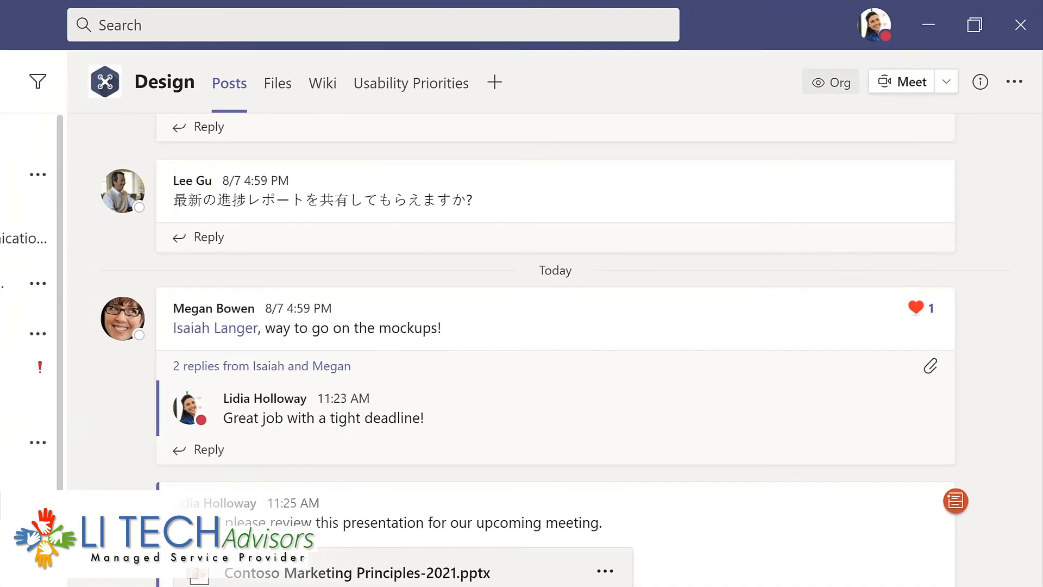
left_click(968, 63)
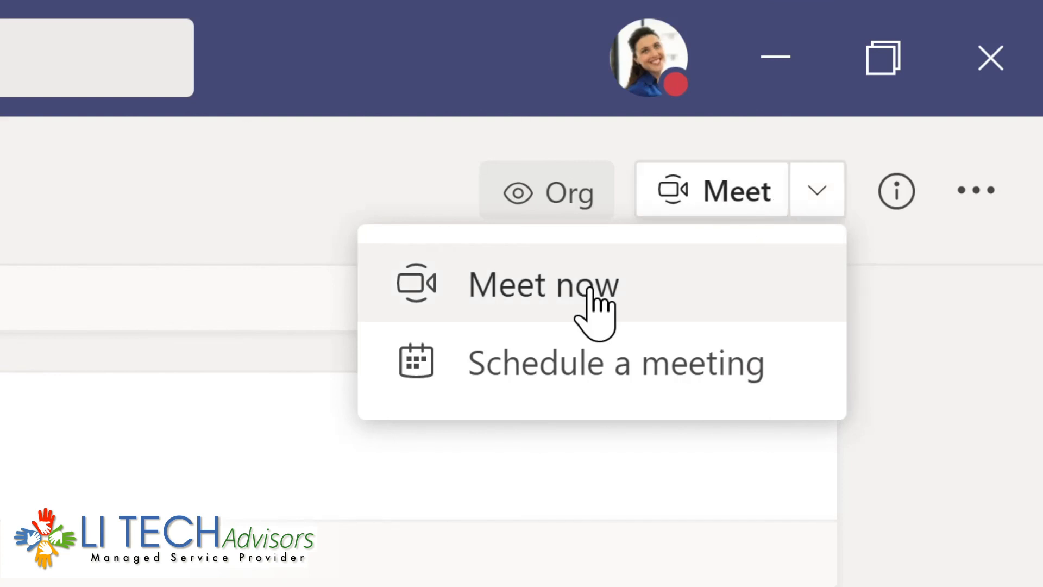
left_click(553, 285)
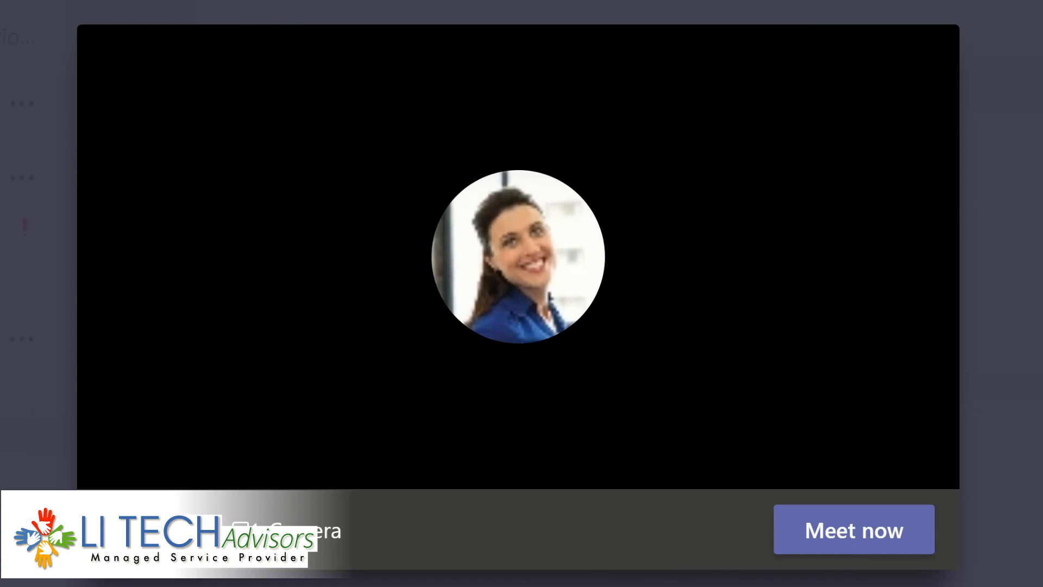
type("Updates")
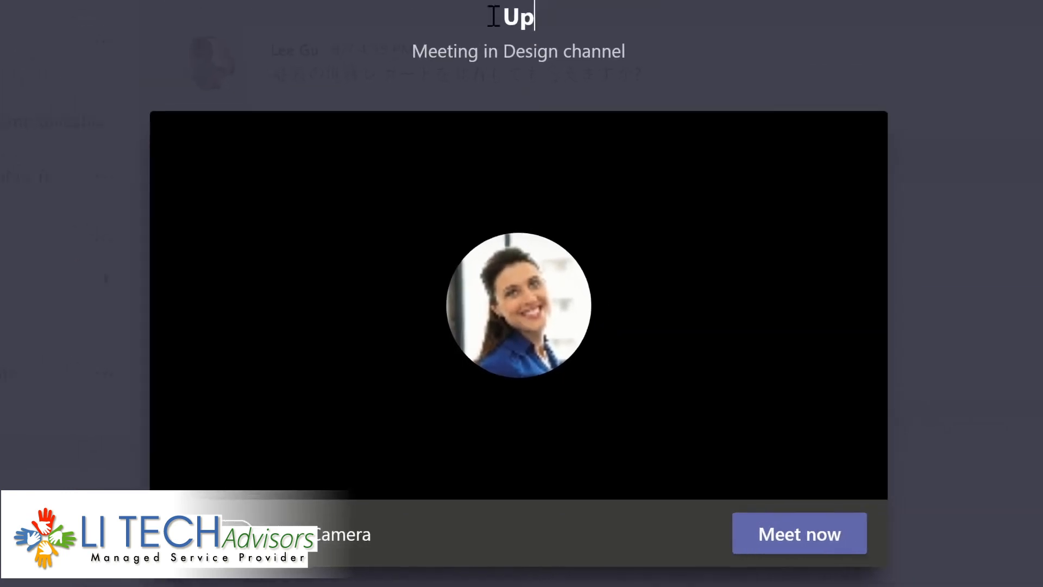
type(" to planning document")
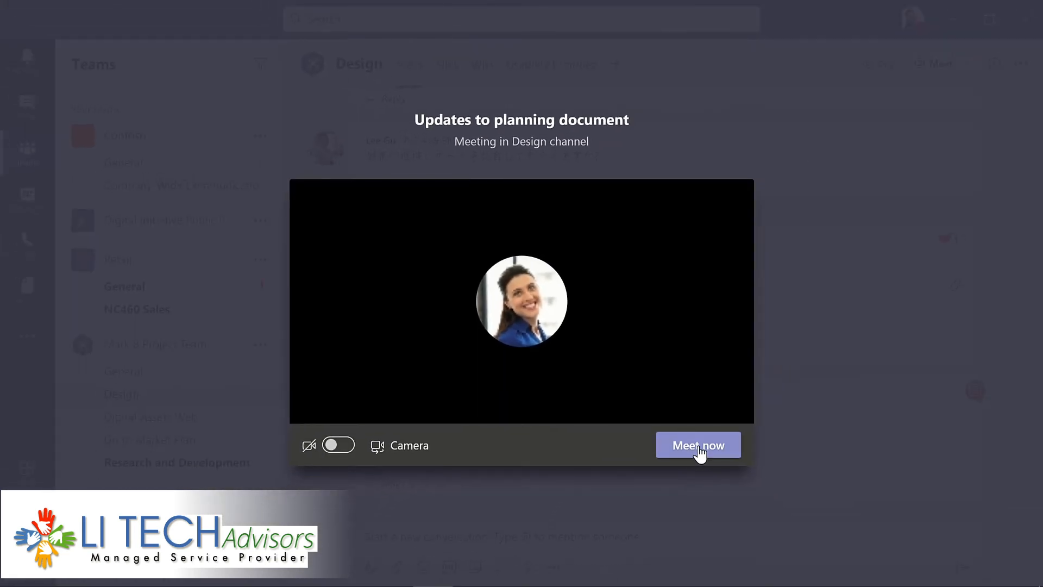
left_click(699, 455)
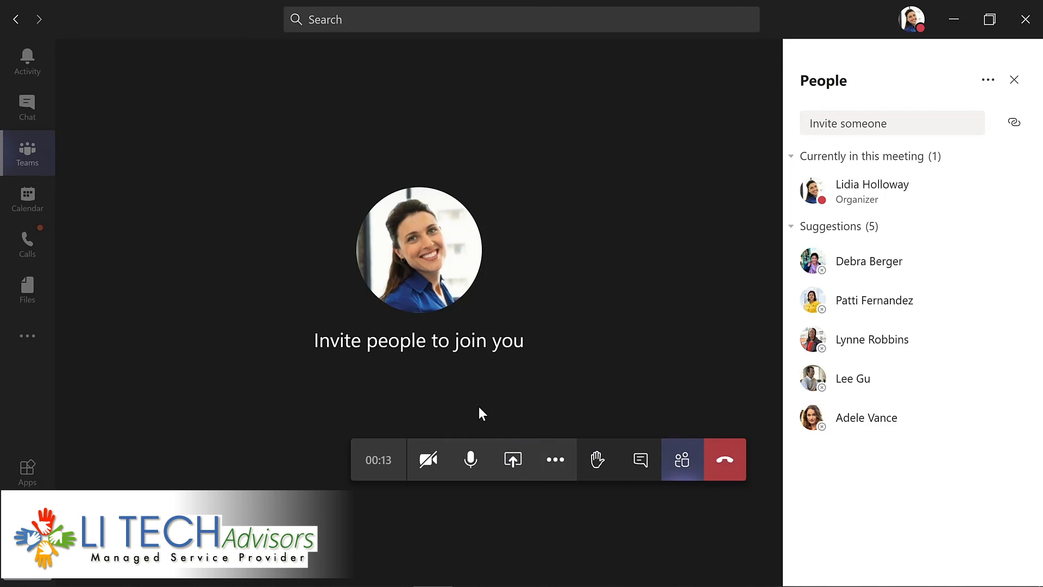
left_click(557, 471)
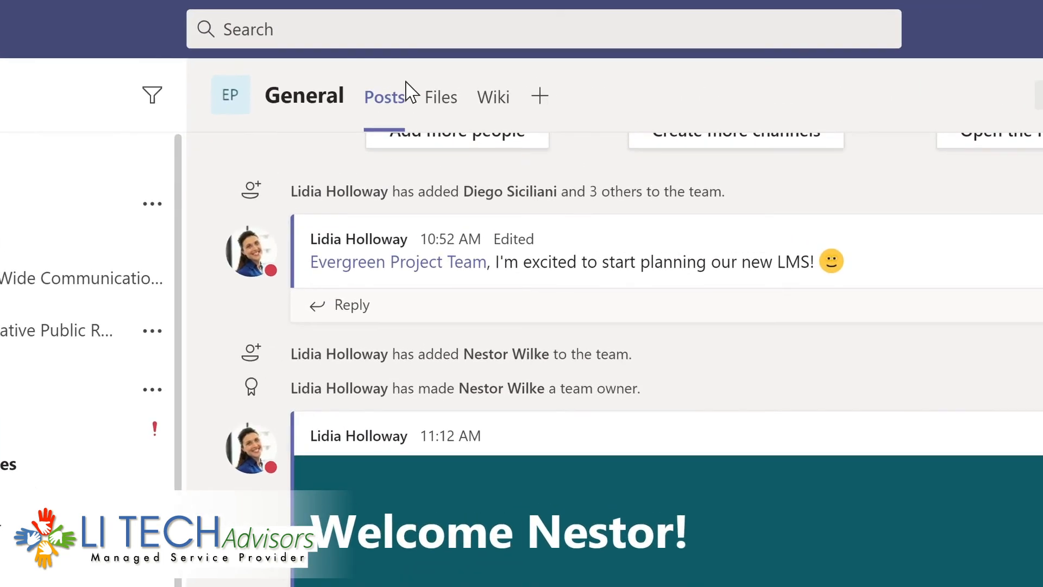
Search for "marketing" and open the matching message about attending a conference in the Sales and Marketing General channel.
left_click(380, 24)
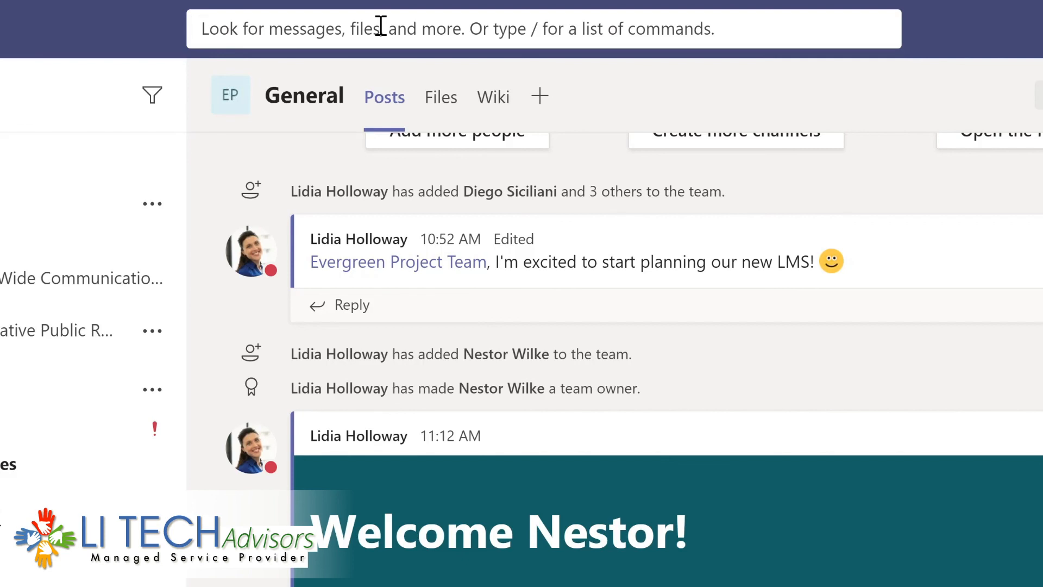
type("marketing")
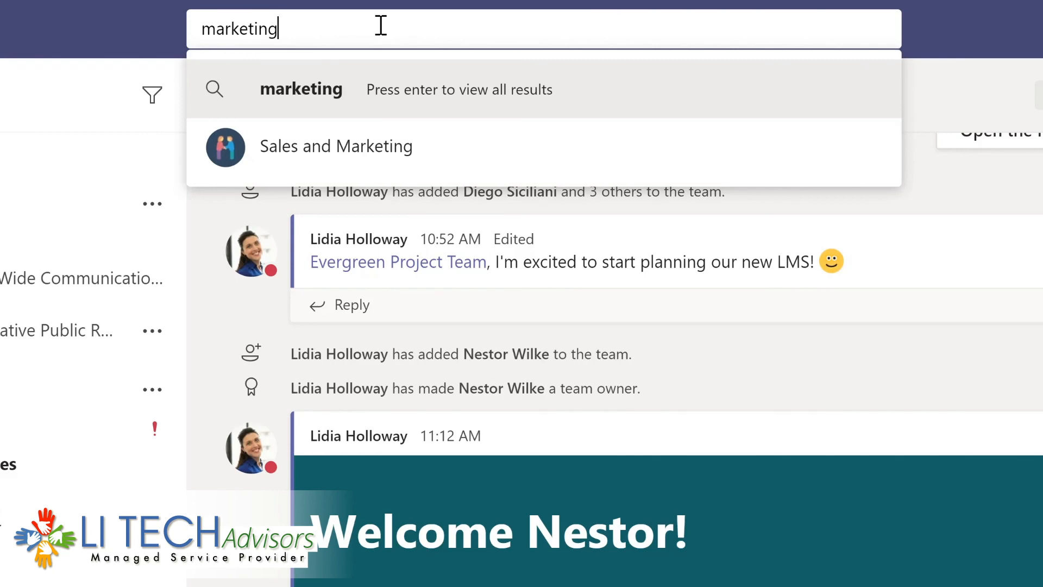
key("Return")
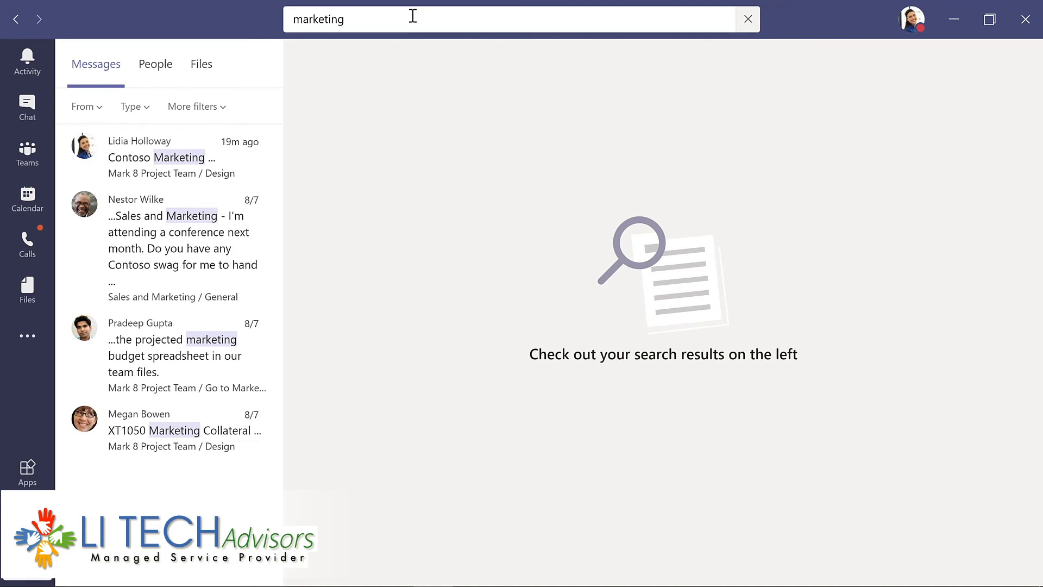
left_click(162, 238)
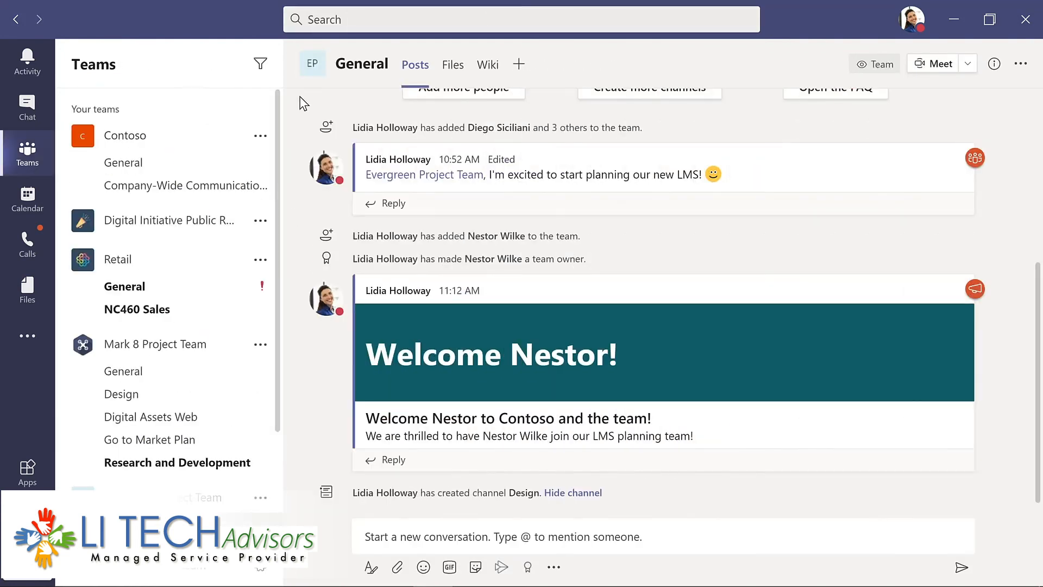
Bring up the list of slash commands and run /keys to display the keyboard shortcuts.
left_click(356, 20)
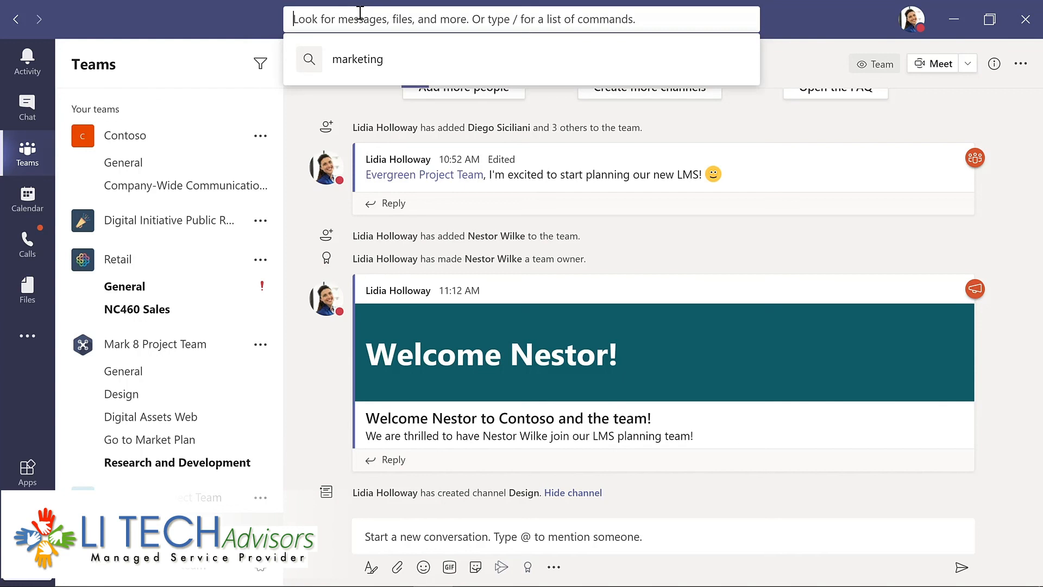
type("/")
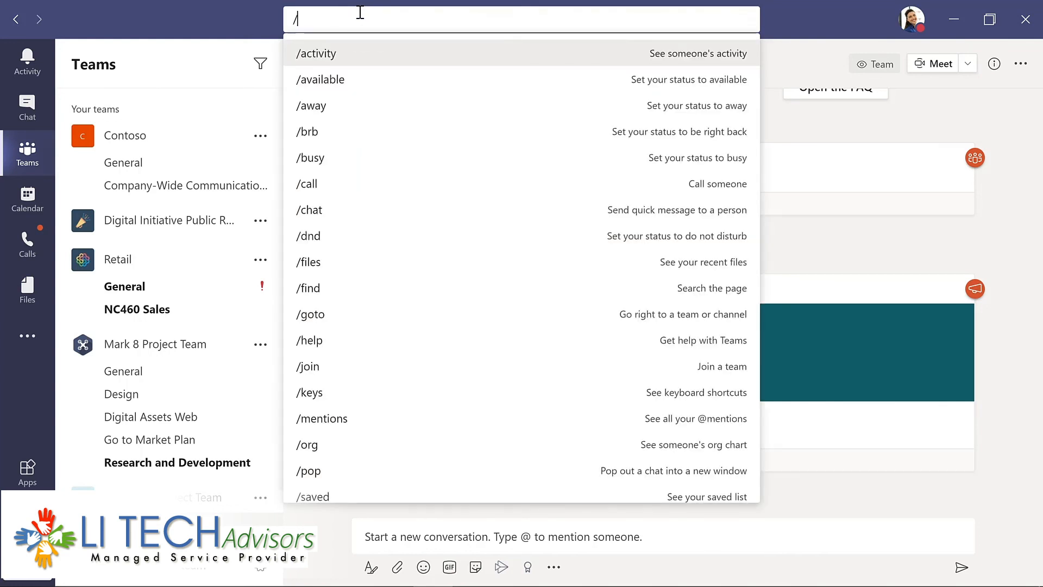
left_click(964, 259)
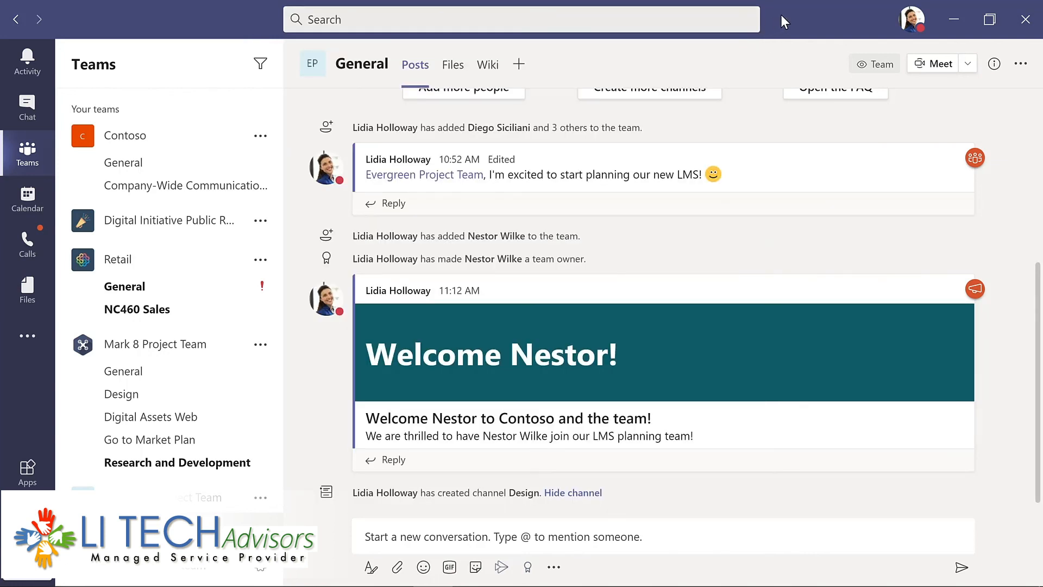
key("ctrl+slash")
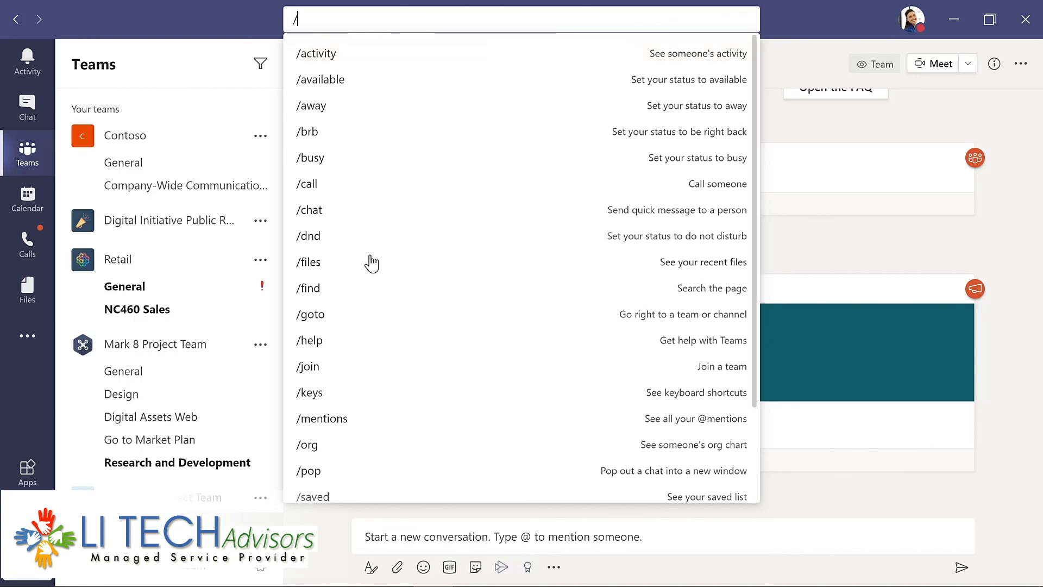
left_click(319, 393)
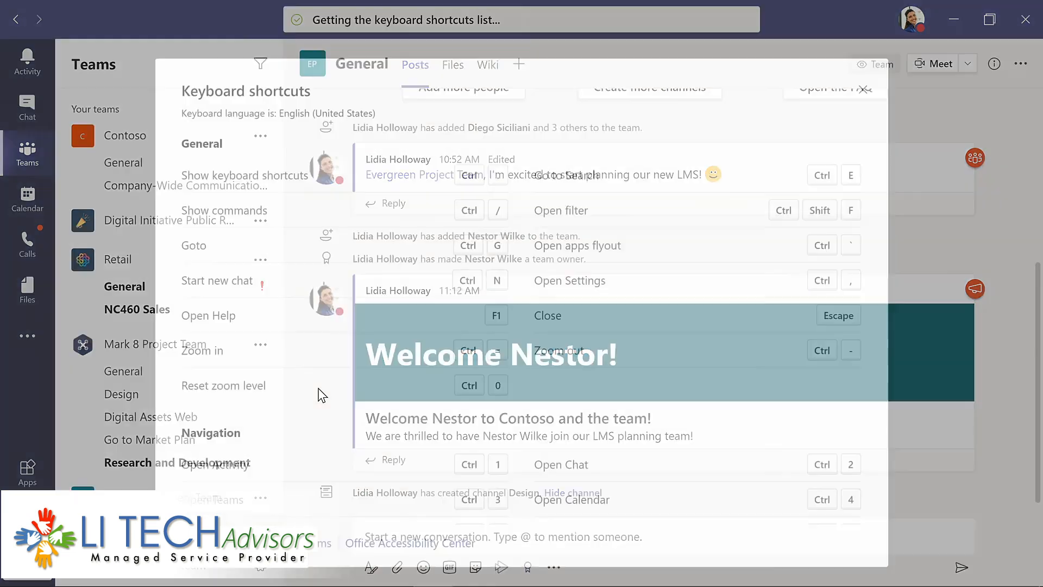